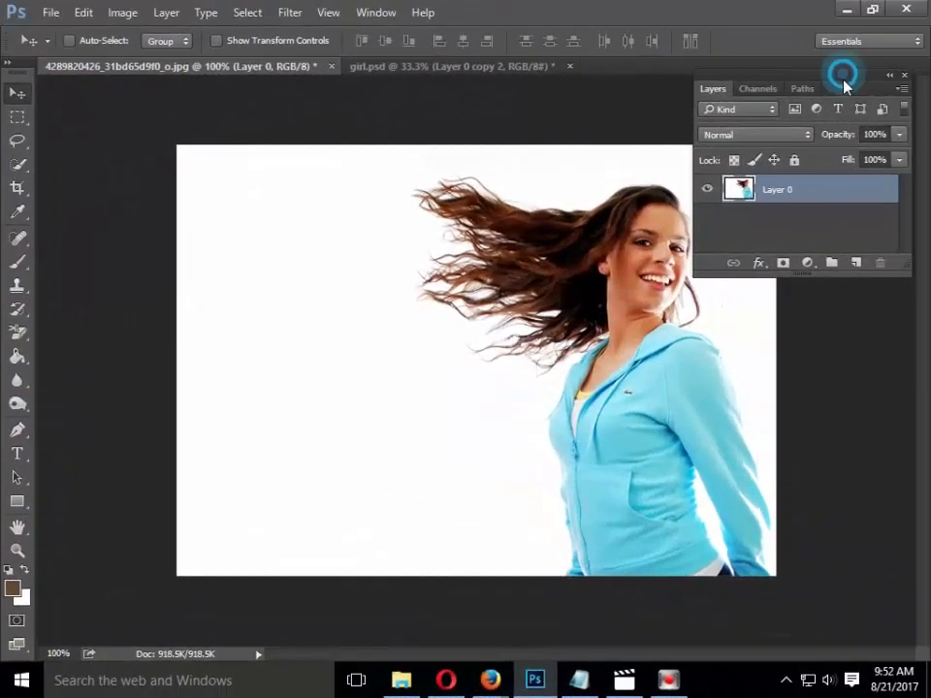
# - Duplicate Layer 0 as Layer 0 copy, select the copy, and move the Layers panel aside
pyautogui.moveTo(844, 86)
pyautogui.mouseDown()
pyautogui.moveTo(840, 108)
pyautogui.moveTo(847, 95)
pyautogui.mouseUp()
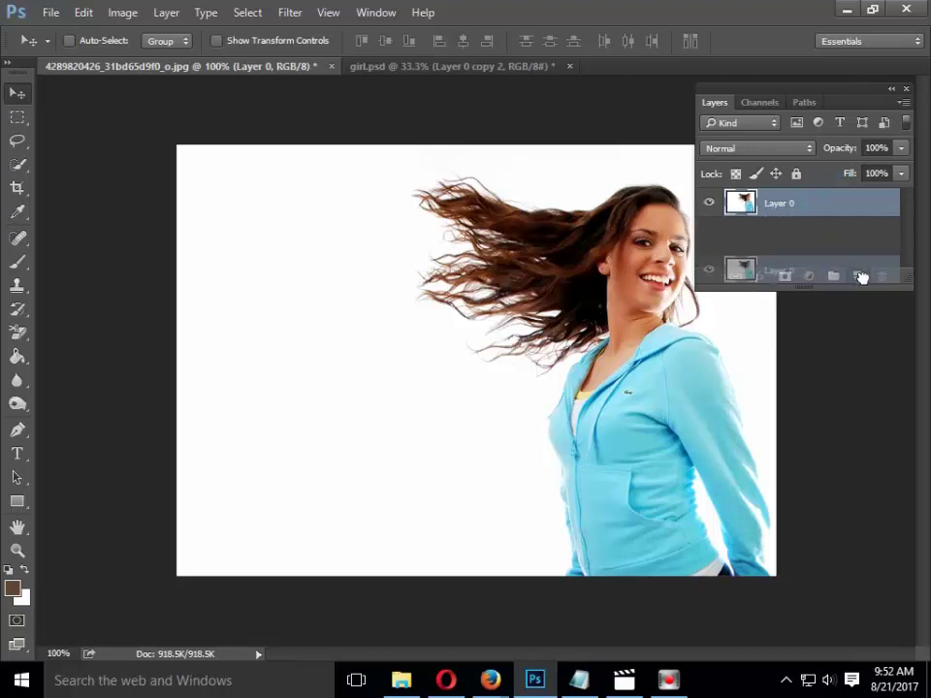
pyautogui.moveTo(859, 214); pyautogui.dragTo(860, 278)
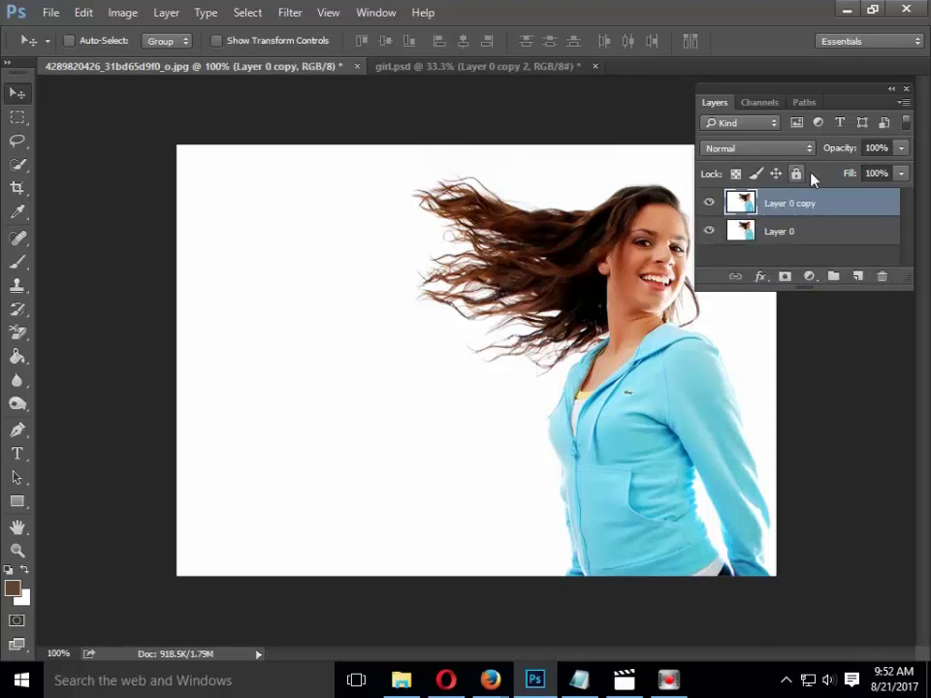
pyautogui.click(824, 229)
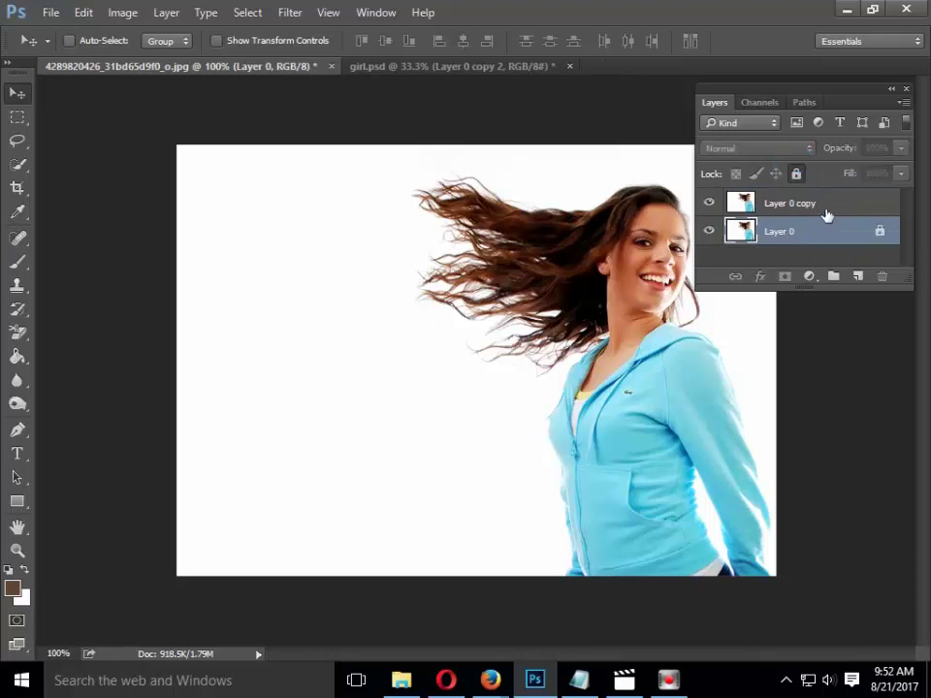
pyautogui.click(826, 205)
pyautogui.moveTo(813, 94)
pyautogui.mouseDown()
pyautogui.moveTo(836, 342)
pyautogui.moveTo(845, 271)
pyautogui.moveTo(829, 247)
pyautogui.moveTo(349, 248)
pyautogui.moveTo(206, 313)
pyautogui.mouseUp()
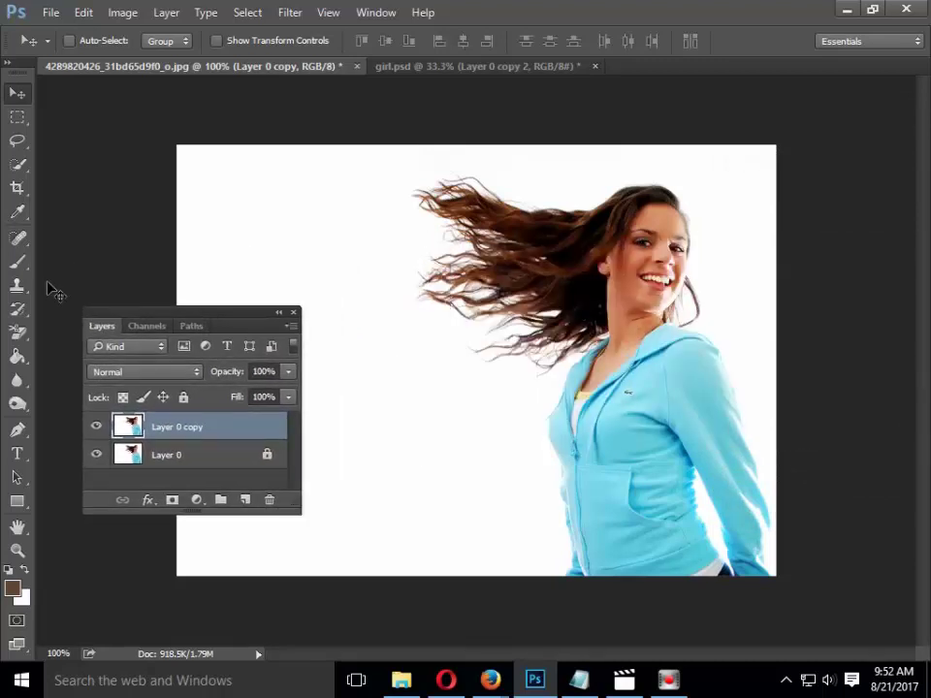
# - Quick-select the girl's blue hoodie and right arm
pyautogui.click(18, 166)
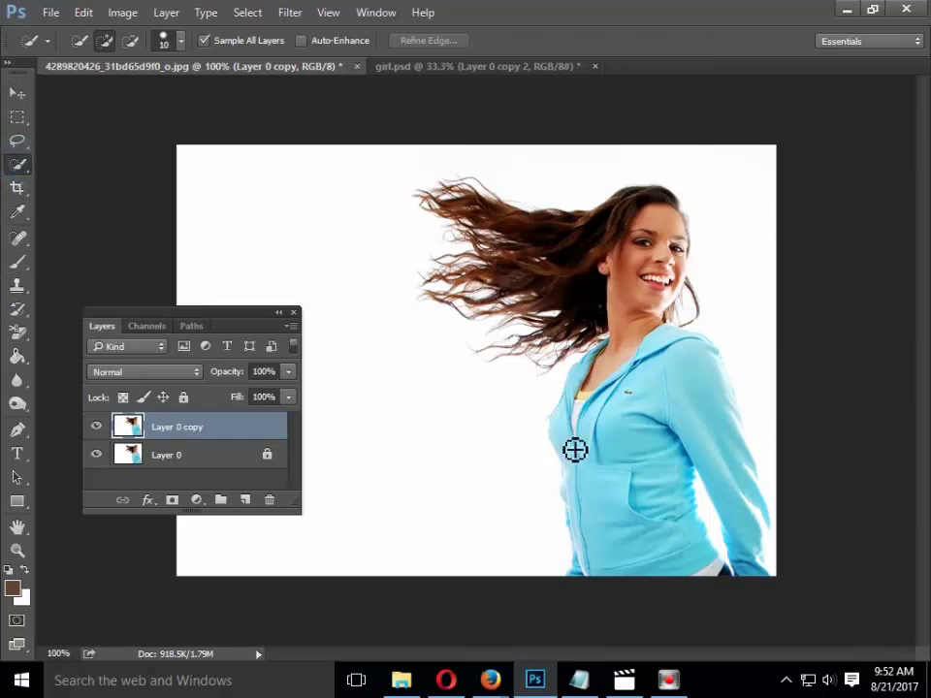
pyautogui.click(588, 582)
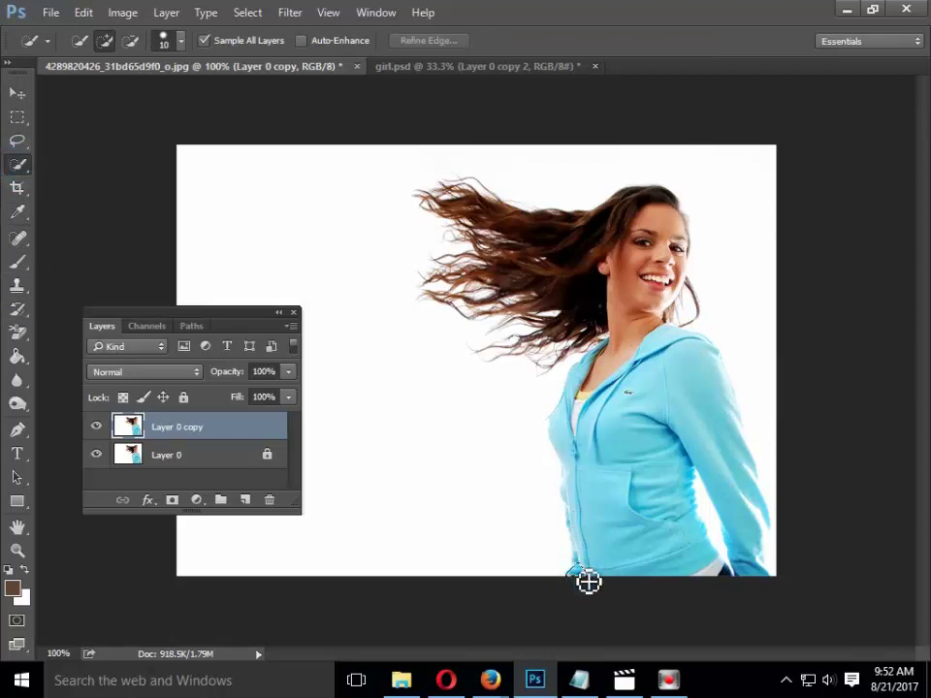
pyautogui.moveTo(590, 570)
pyautogui.mouseDown()
pyautogui.moveTo(583, 504)
pyautogui.moveTo(595, 414)
pyautogui.moveTo(617, 362)
pyautogui.moveTo(597, 378)
pyautogui.moveTo(647, 363)
pyautogui.moveTo(680, 366)
pyautogui.moveTo(750, 505)
pyautogui.moveTo(763, 477)
pyautogui.mouseUp()
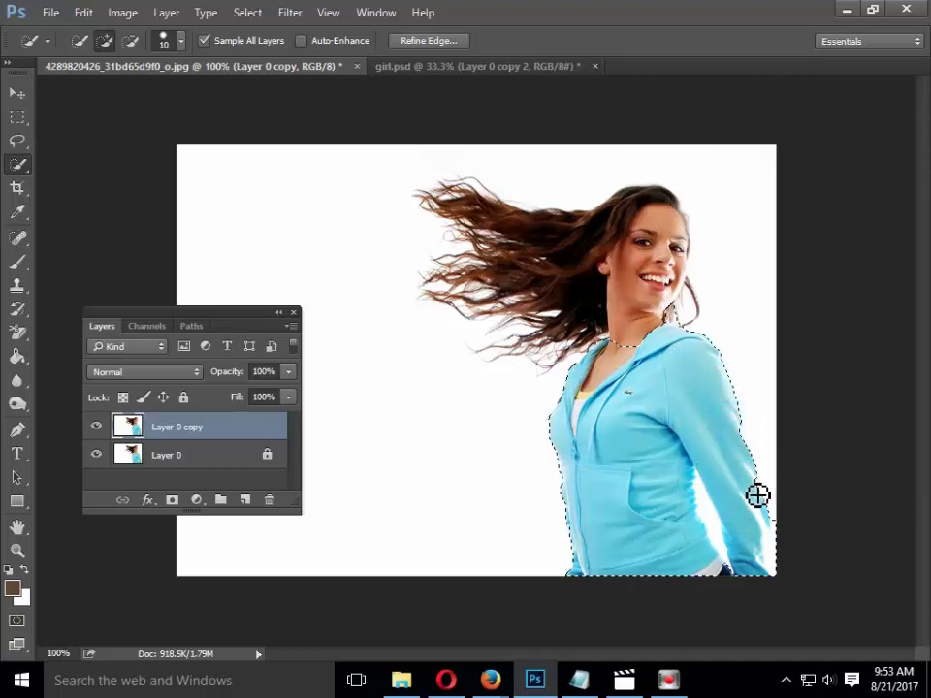
pyautogui.moveTo(762, 494); pyautogui.dragTo(794, 479)
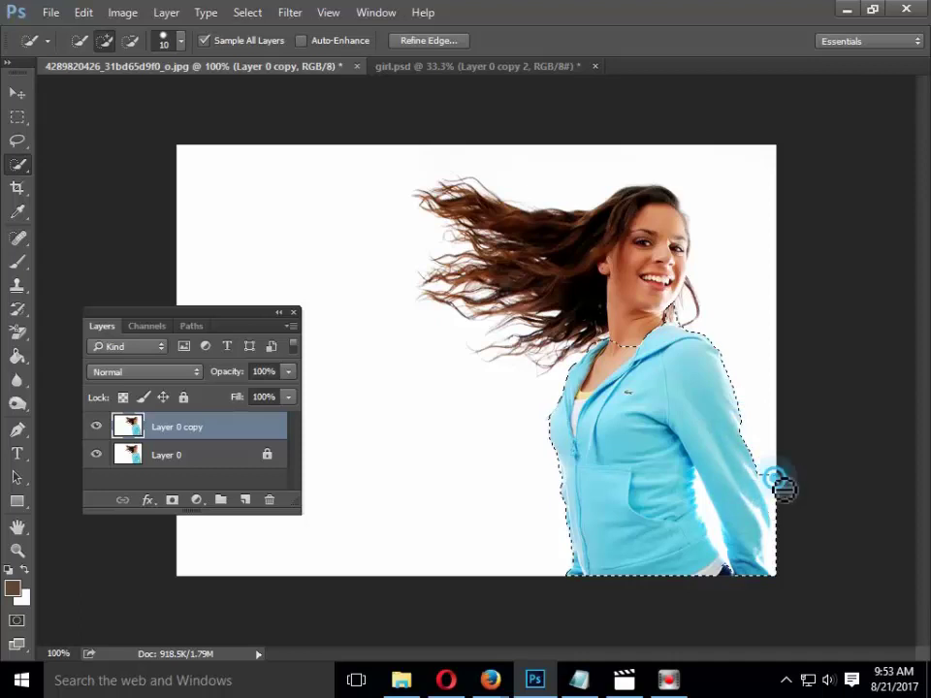
# - Subtract the white strip at the right edge, then add the face and forehead
pyautogui.press('alt')
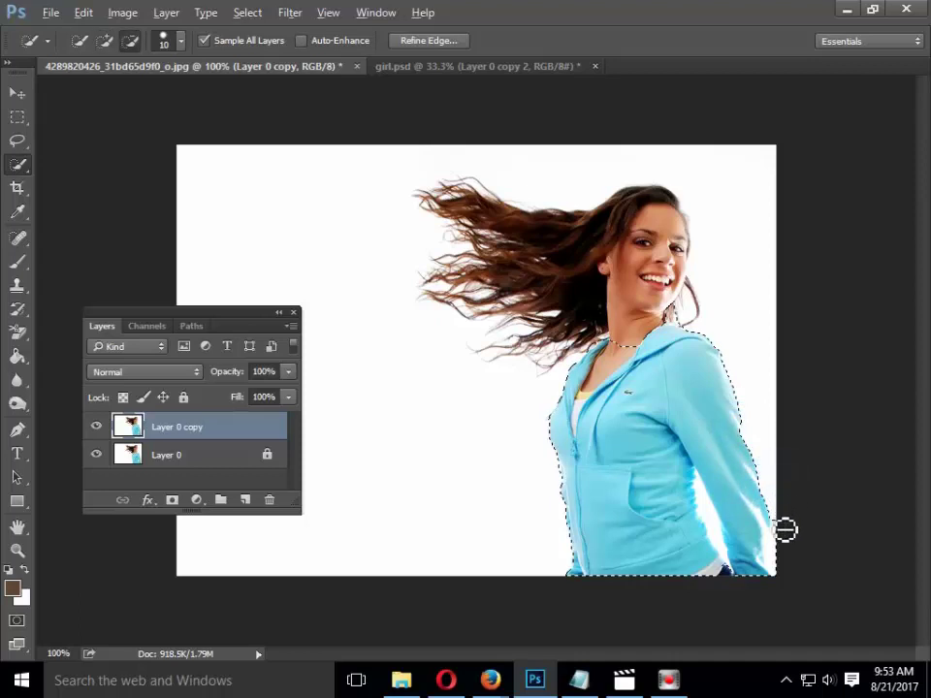
pyautogui.moveTo(788, 528); pyautogui.dragTo(789, 586)
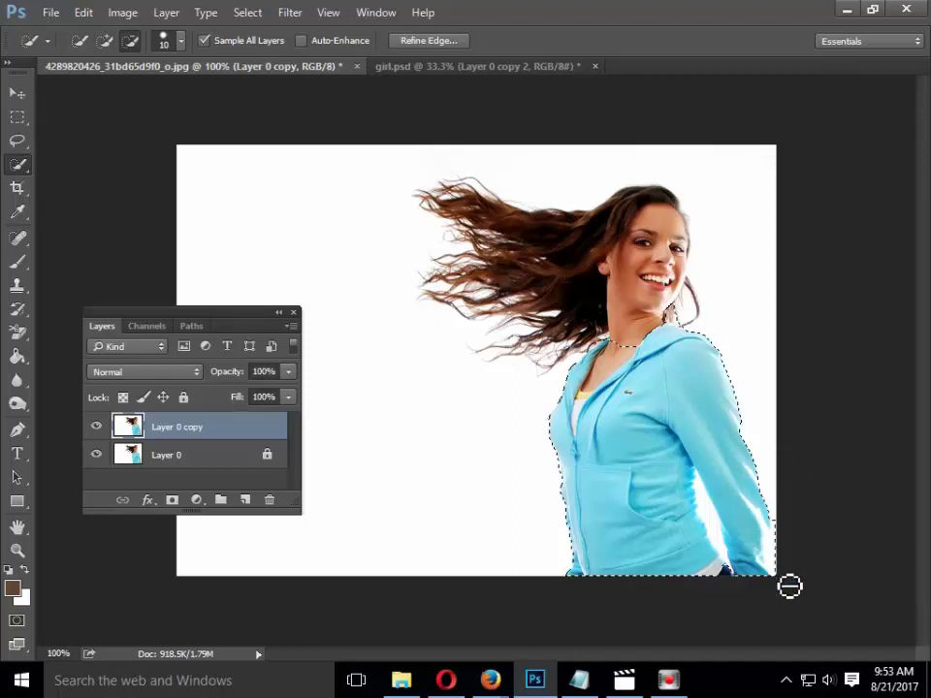
pyautogui.moveTo(791, 516)
pyautogui.mouseDown()
pyautogui.moveTo(788, 544)
pyautogui.moveTo(771, 560)
pyautogui.mouseUp()
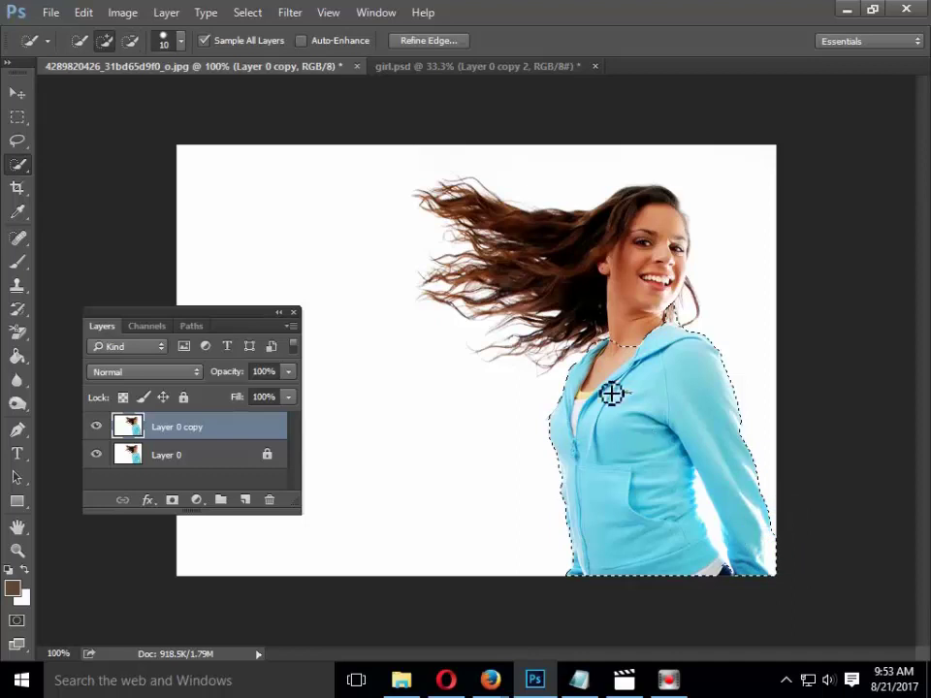
pyautogui.moveTo(638, 358)
pyautogui.mouseDown()
pyautogui.moveTo(657, 255)
pyautogui.moveTo(677, 302)
pyautogui.mouseUp()
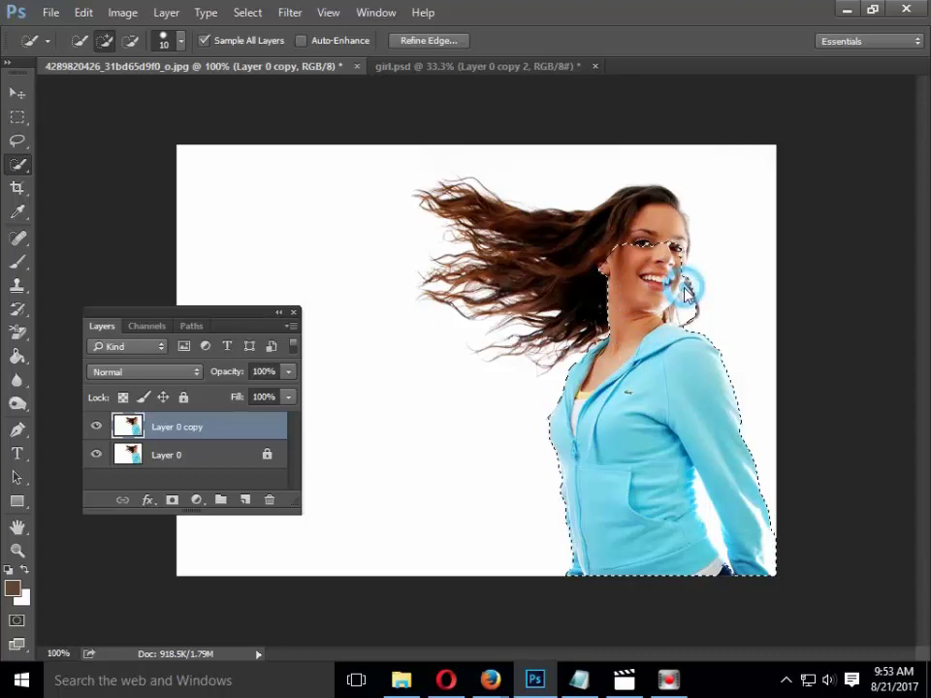
pyautogui.moveTo(692, 276)
pyautogui.mouseDown()
pyautogui.moveTo(686, 236)
pyautogui.moveTo(629, 206)
pyautogui.moveTo(556, 229)
pyautogui.moveTo(490, 213)
pyautogui.moveTo(518, 274)
pyautogui.moveTo(499, 296)
pyautogui.moveTo(480, 300)
pyautogui.moveTo(557, 316)
pyautogui.moveTo(563, 344)
pyautogui.moveTo(541, 354)
pyautogui.mouseUp()
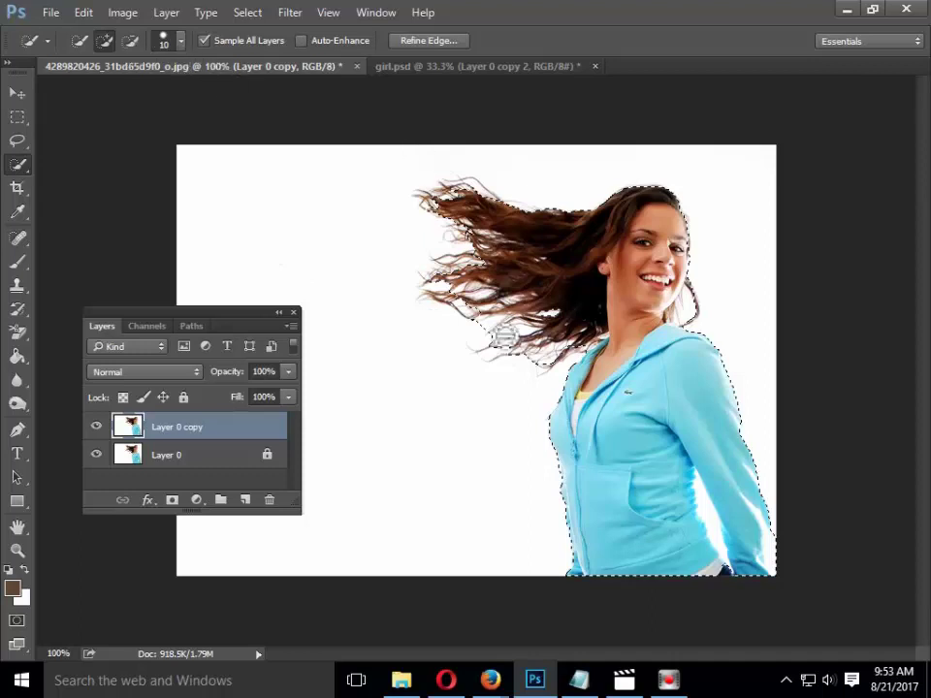
# - Remove the background gaps between the hair strands and shoulder from the selection
pyautogui.moveTo(462, 312); pyautogui.dragTo(552, 374)
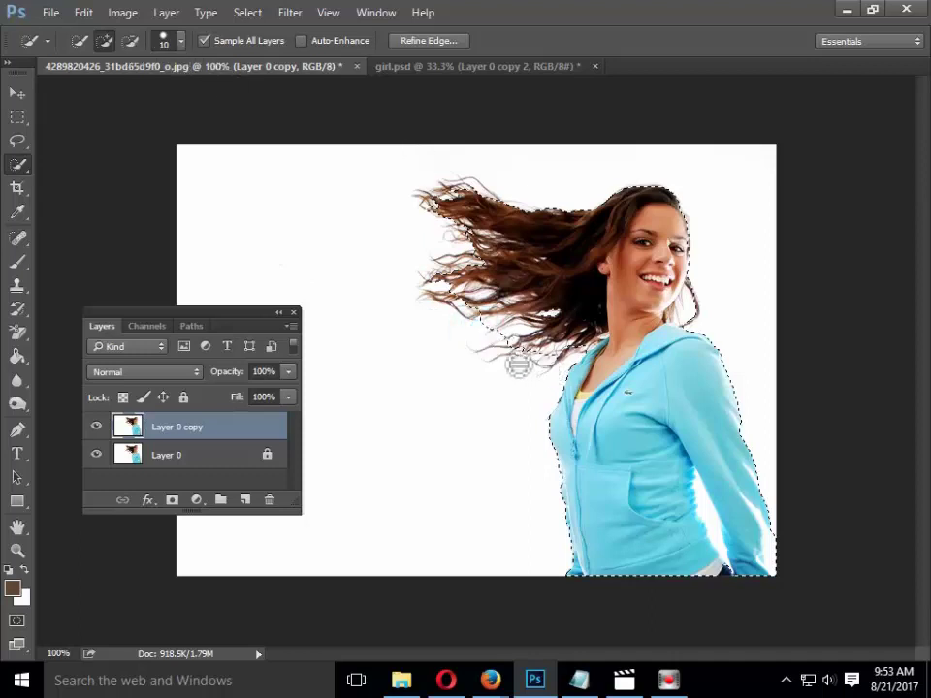
pyautogui.moveTo(488, 328); pyautogui.dragTo(531, 357)
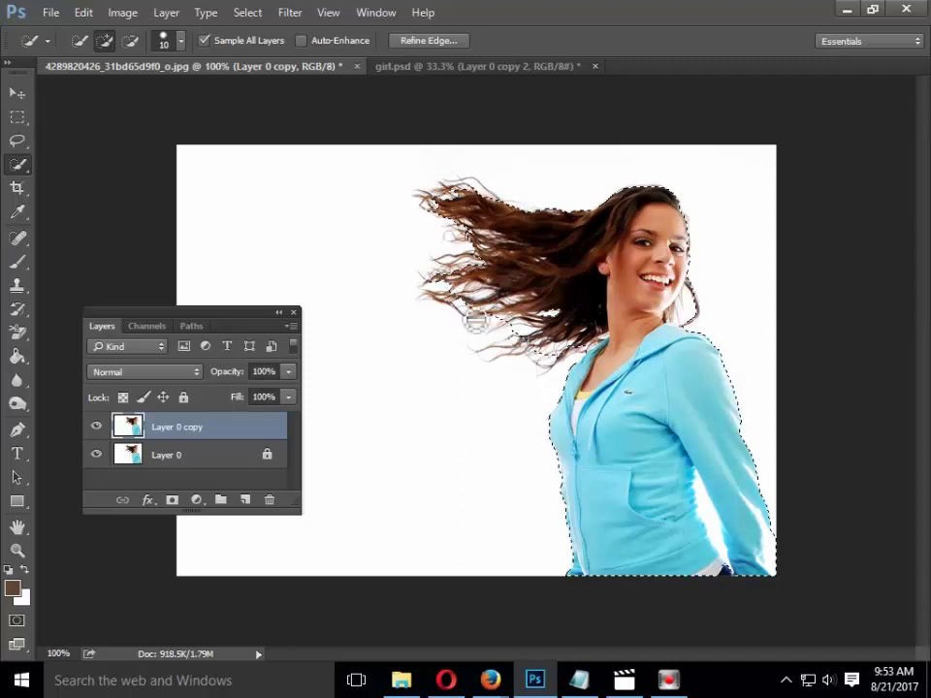
pyautogui.click(469, 322)
pyautogui.click(475, 304)
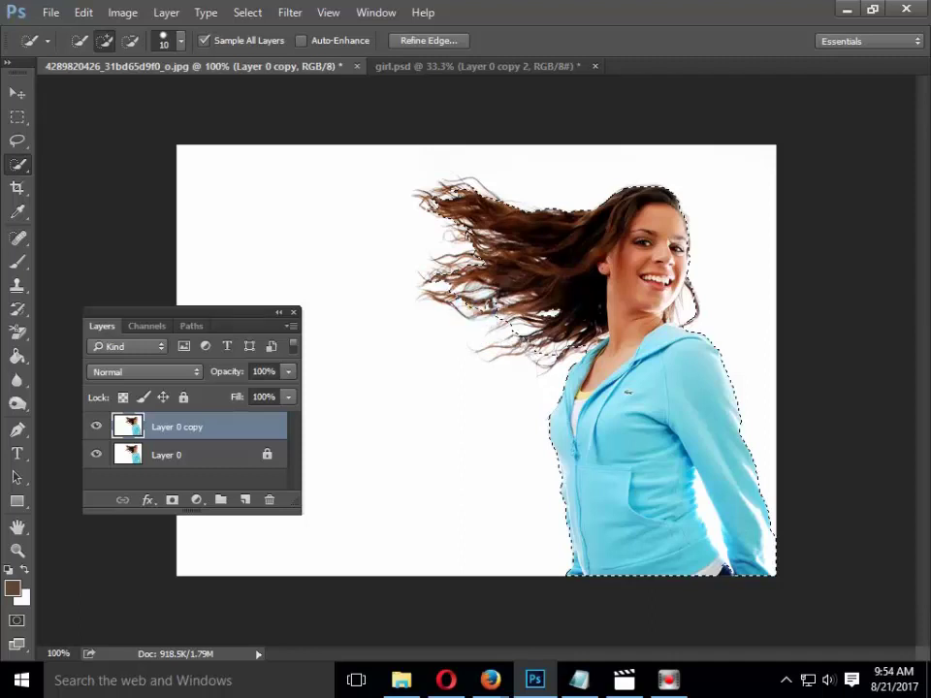
pyautogui.click(514, 326)
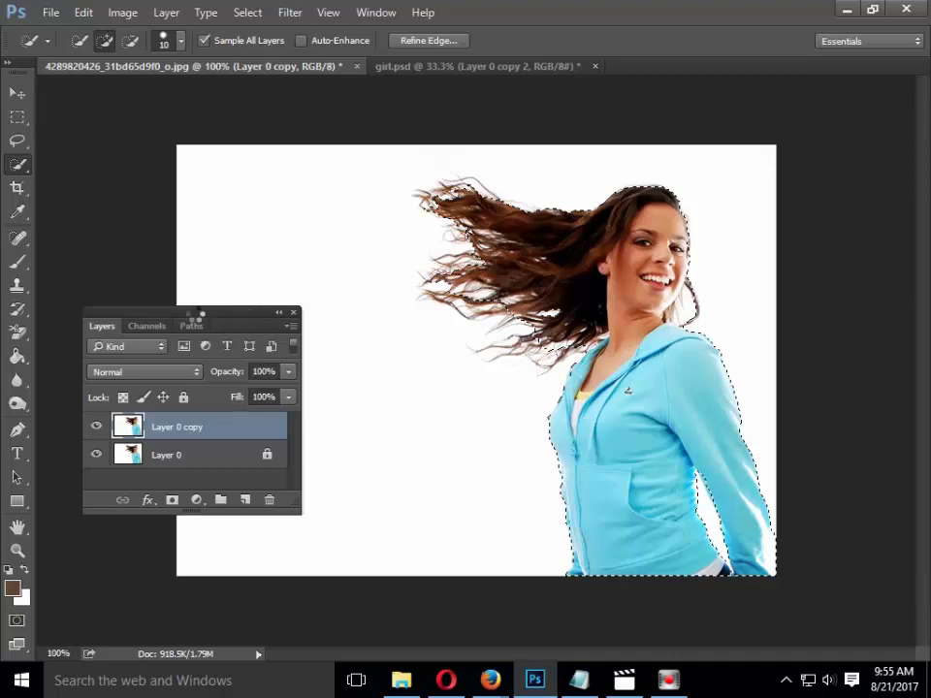
pyautogui.press('v')
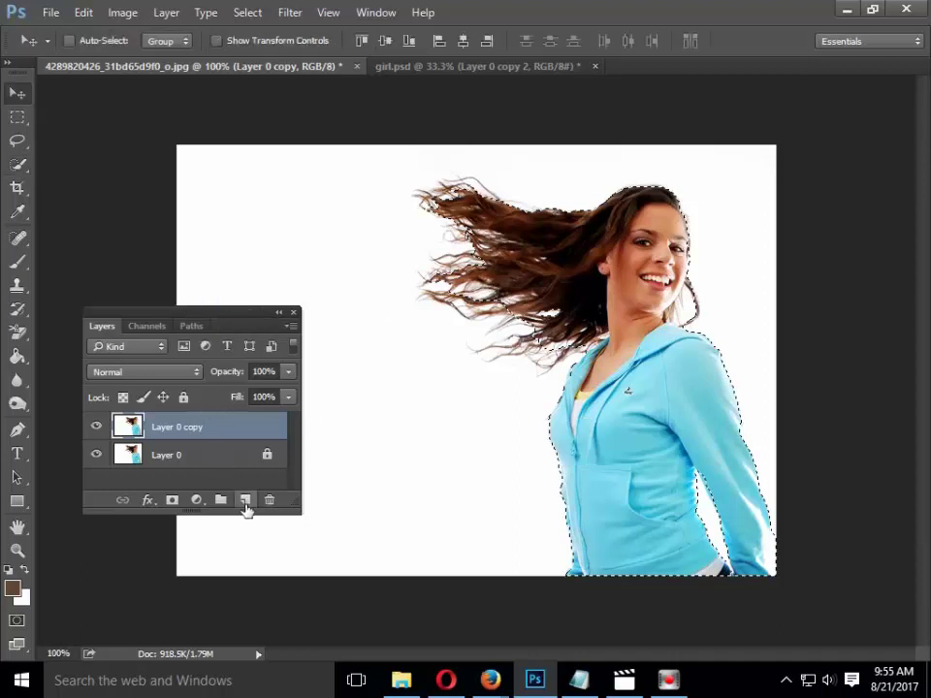
# - Mask Layer 0 copy to the girl's selection and bring up Refine Mask
pyautogui.click(171, 500)
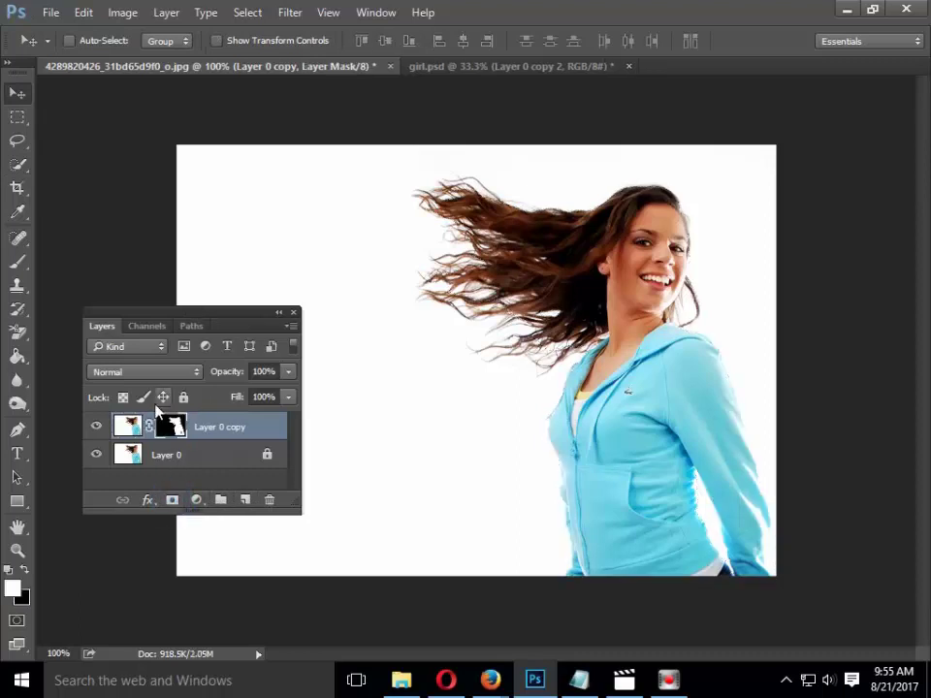
pyautogui.moveTo(155, 312); pyautogui.dragTo(783, 229)
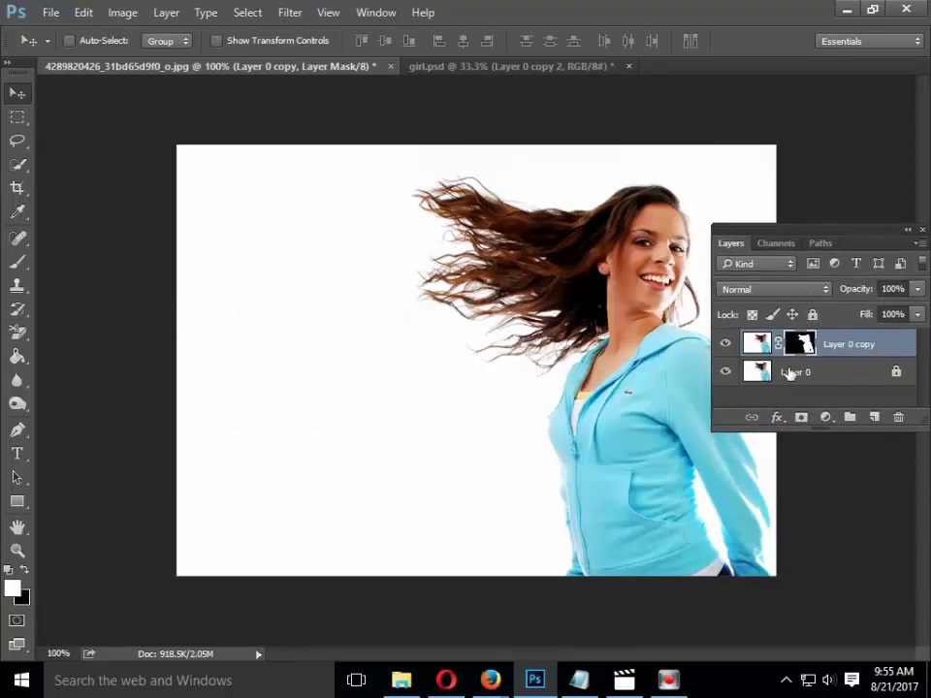
pyautogui.rightClick(808, 343)
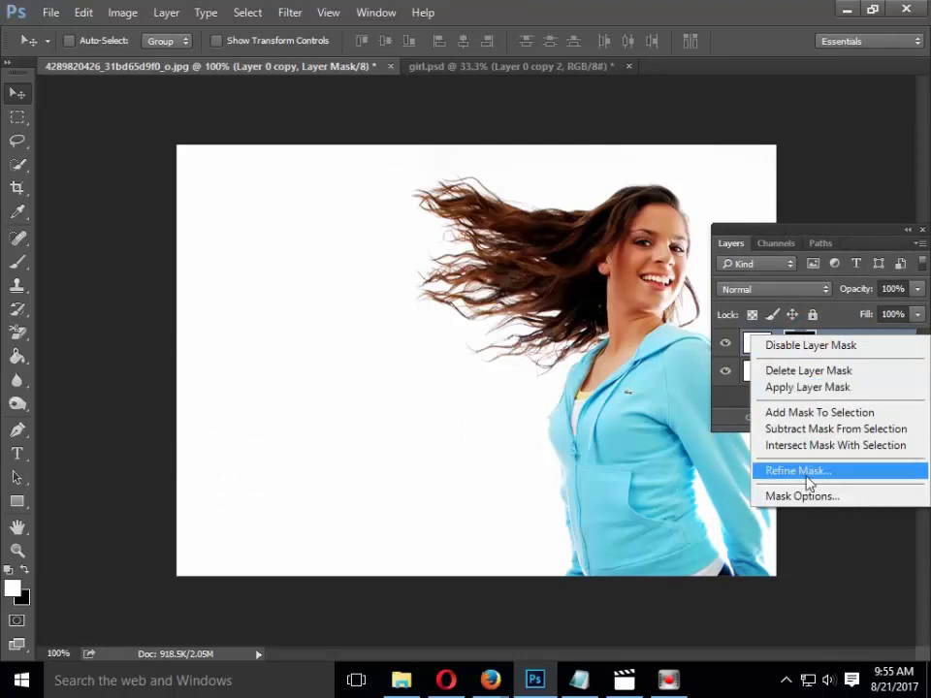
pyautogui.click(804, 471)
# - Set the Refine Mask edge-detection radius to 4.4 px
pyautogui.moveTo(769, 21); pyautogui.dragTo(238, 82)
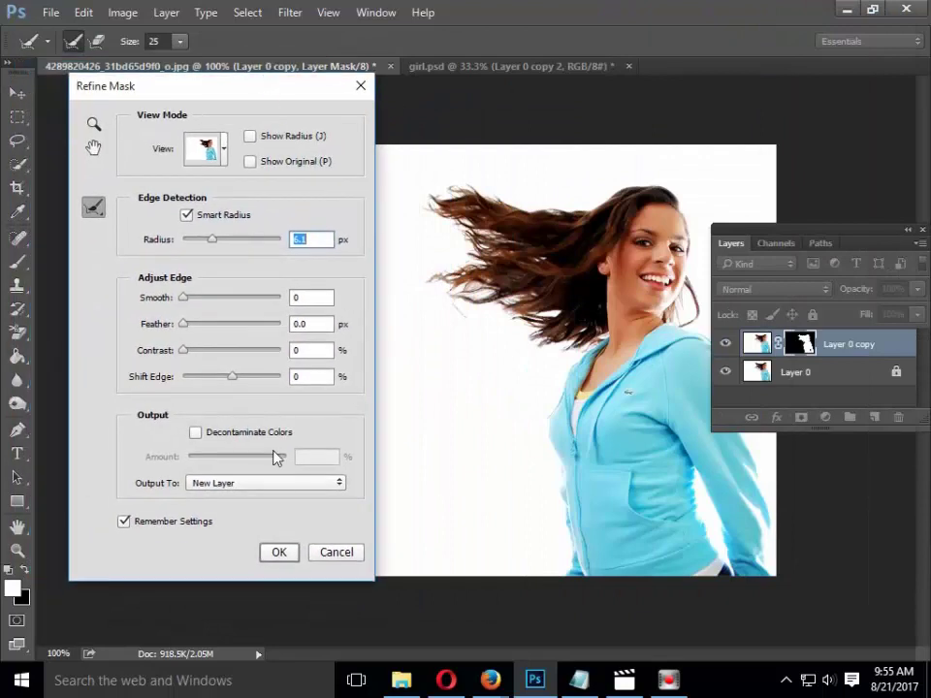
pyautogui.click(270, 483)
pyautogui.click(270, 520)
pyautogui.moveTo(211, 239); pyautogui.dragTo(201, 251)
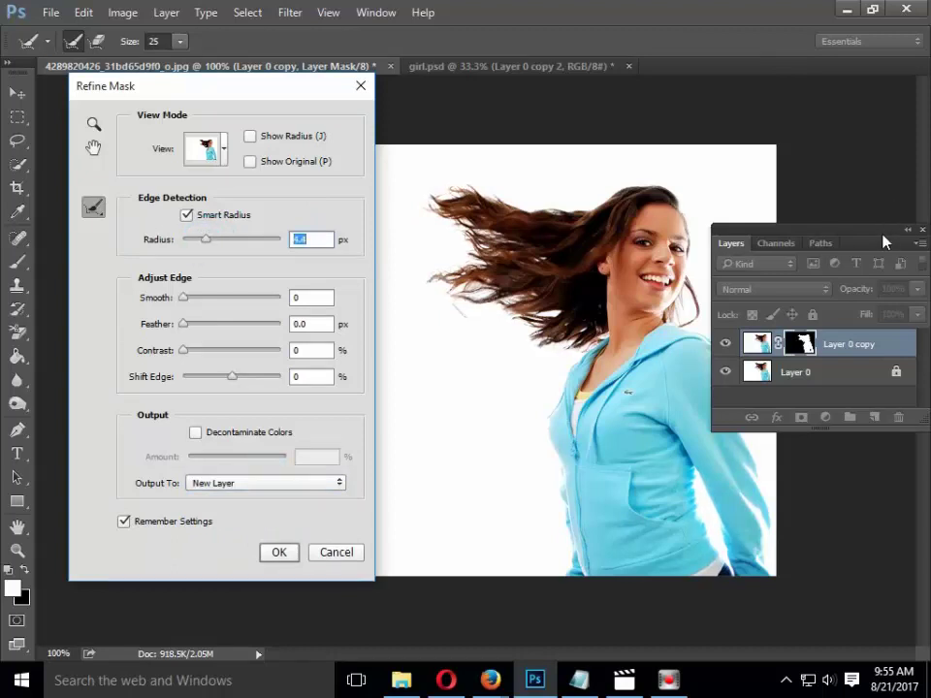
pyautogui.moveTo(885, 242); pyautogui.dragTo(904, 433)
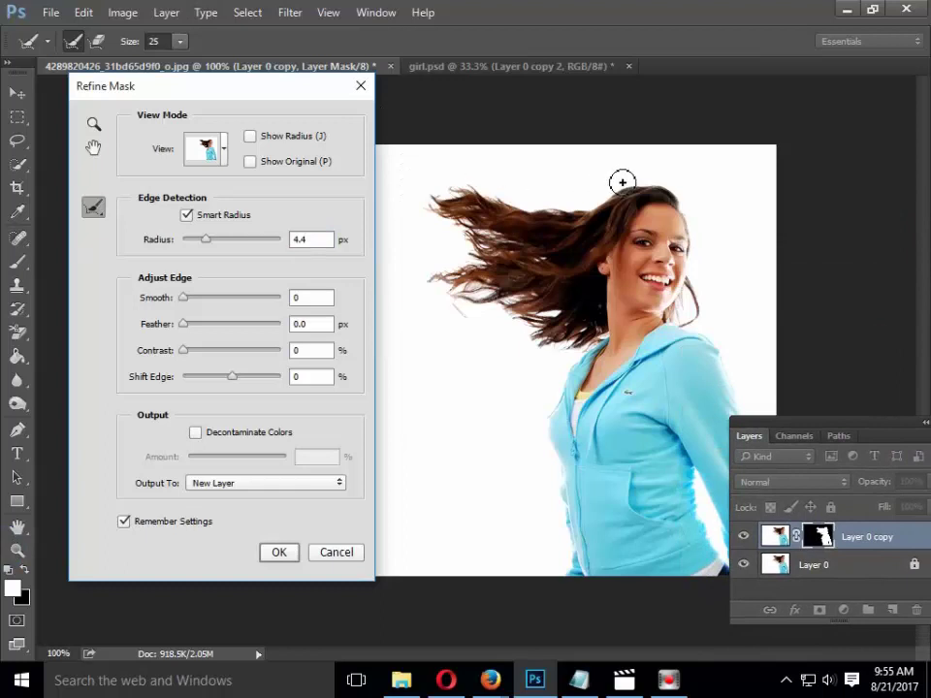
# - Set Shift Edge to -29, refine the hair edges, and output a new cut-out layer
pyautogui.moveTo(232, 377); pyautogui.dragTo(217, 376)
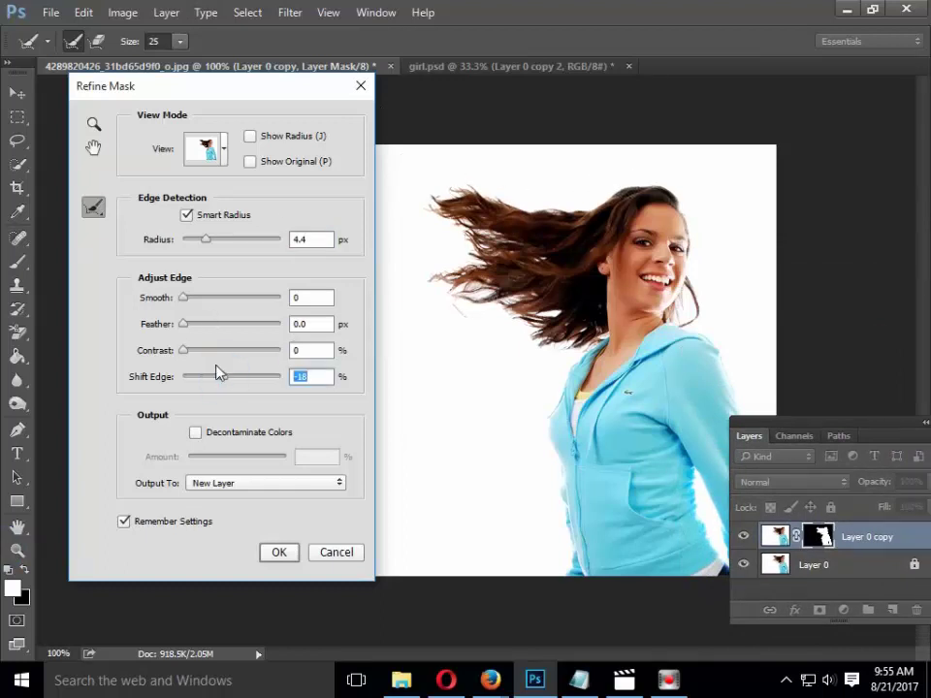
pyautogui.moveTo(593, 168)
pyautogui.mouseDown()
pyautogui.moveTo(597, 199)
pyautogui.moveTo(431, 198)
pyautogui.moveTo(441, 192)
pyautogui.mouseUp()
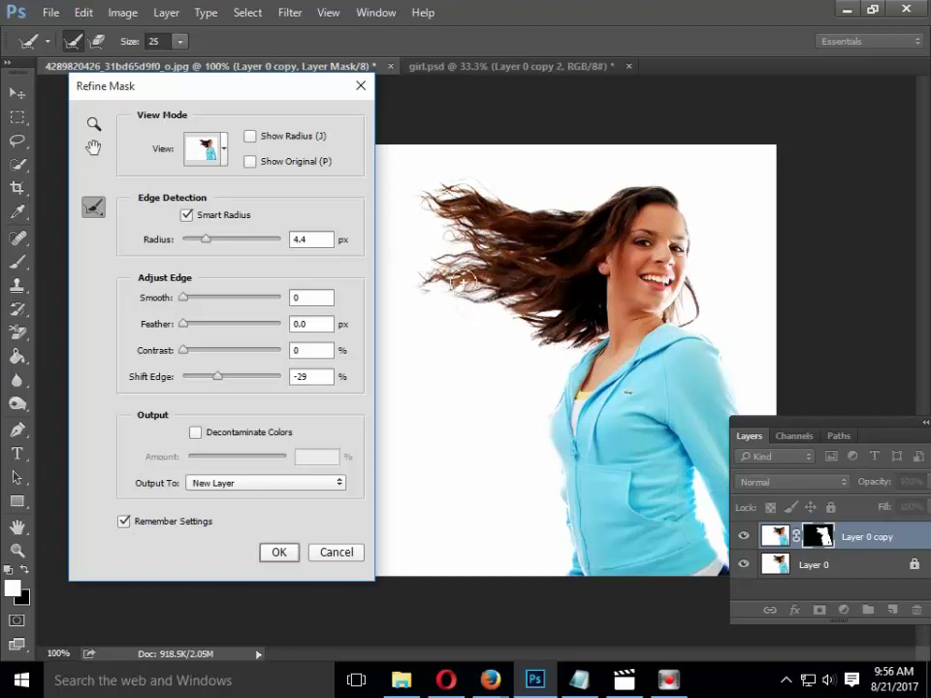
pyautogui.moveTo(505, 271); pyautogui.dragTo(430, 298)
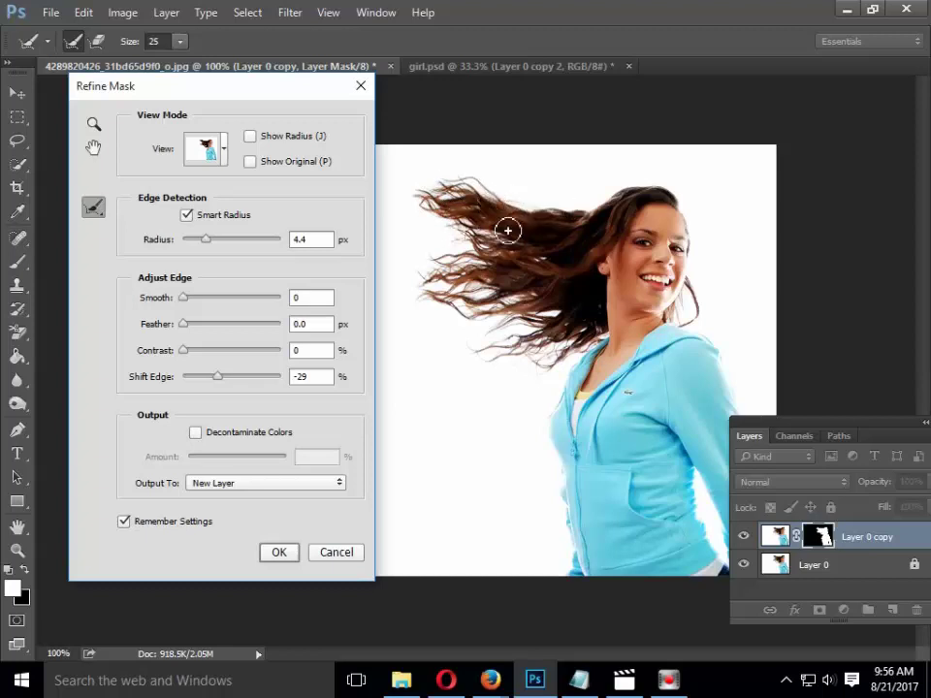
pyautogui.moveTo(527, 337); pyautogui.dragTo(539, 357)
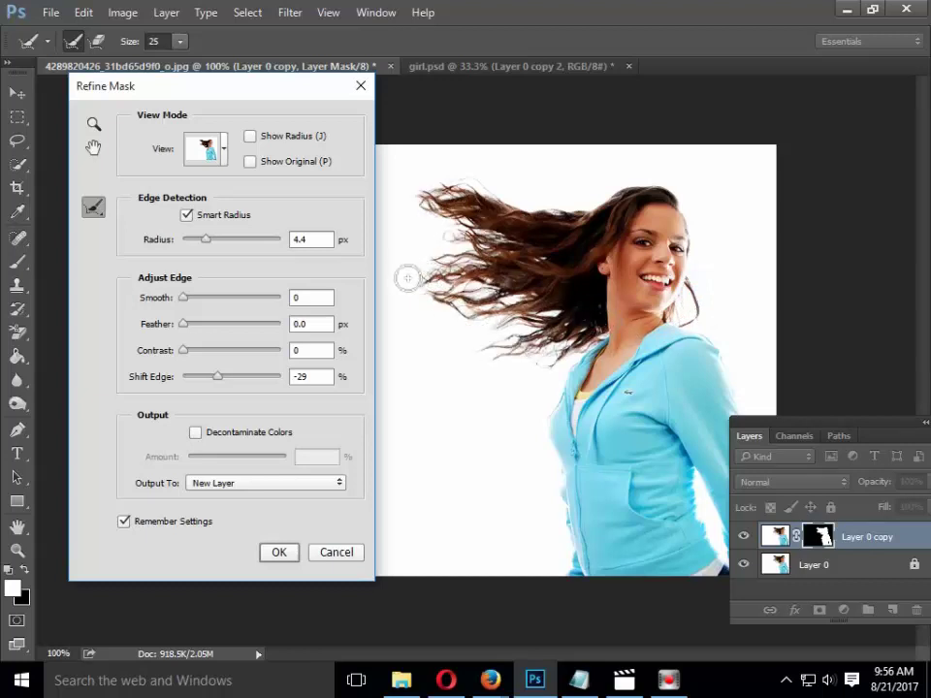
pyautogui.moveTo(488, 270); pyautogui.dragTo(427, 286)
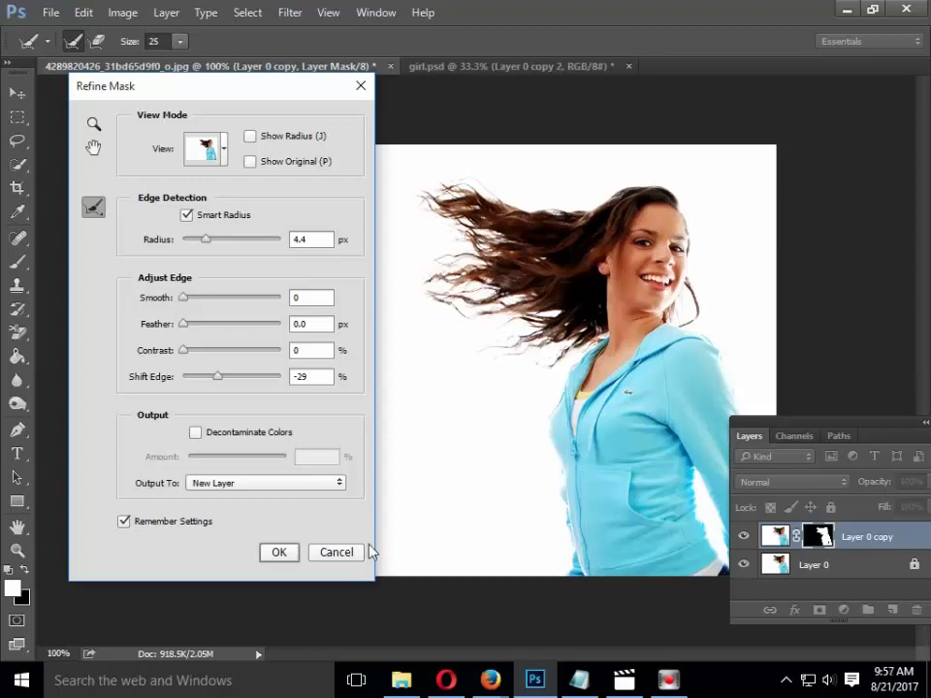
pyautogui.click(279, 551)
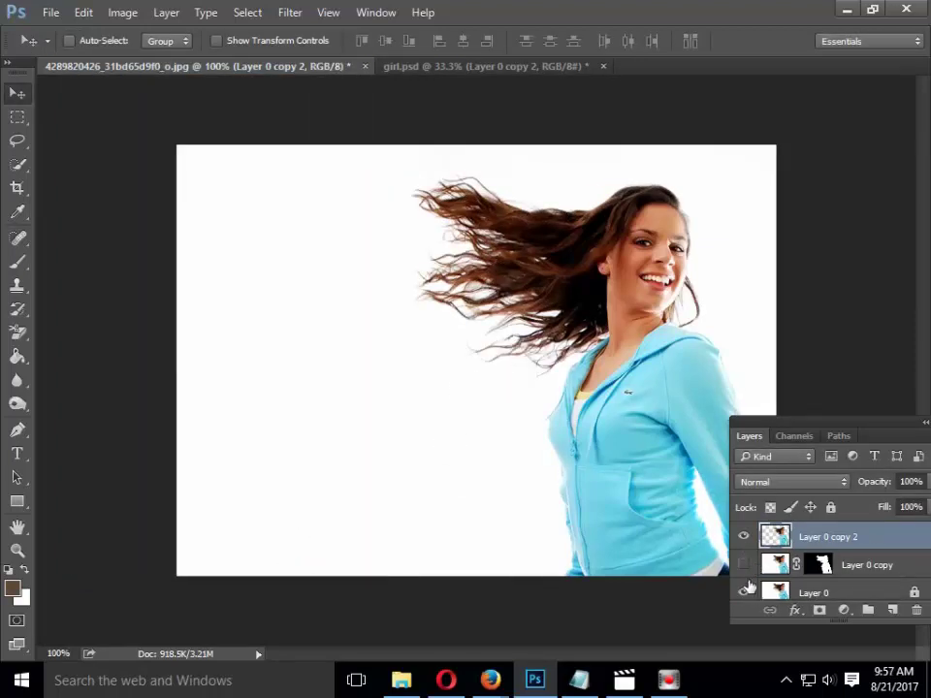
# - Hide the original layer and close girl.psd without saving changes
pyautogui.click(745, 589)
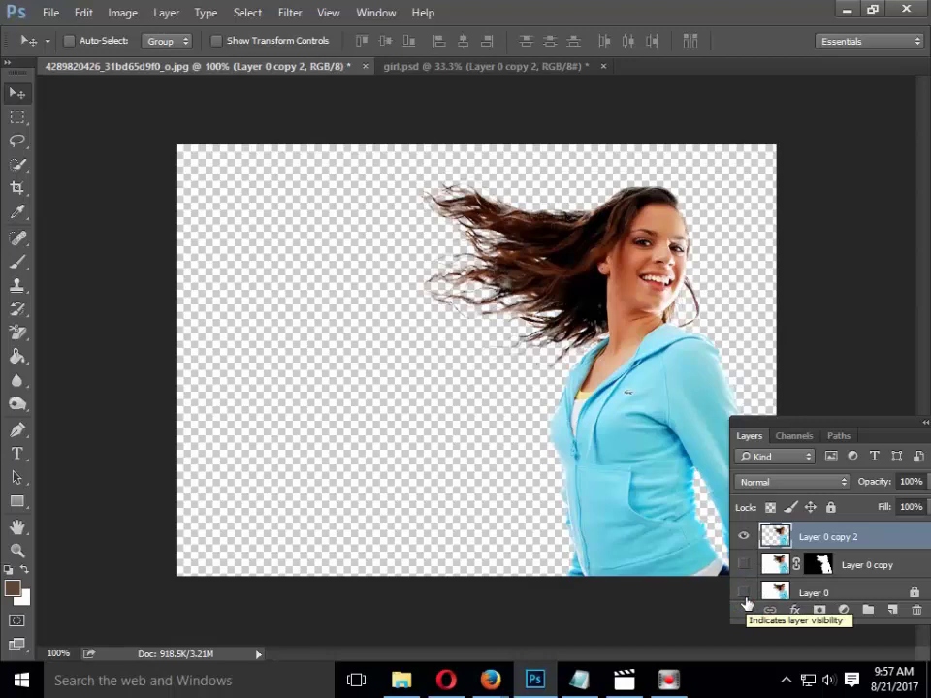
pyautogui.click(423, 65)
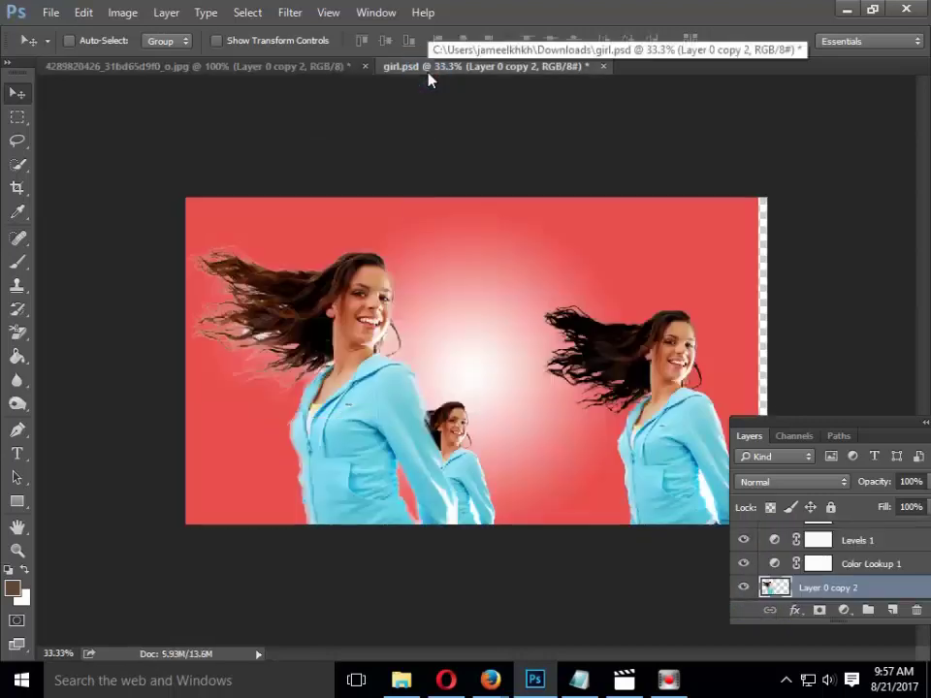
pyautogui.click(609, 67)
pyautogui.click(480, 260)
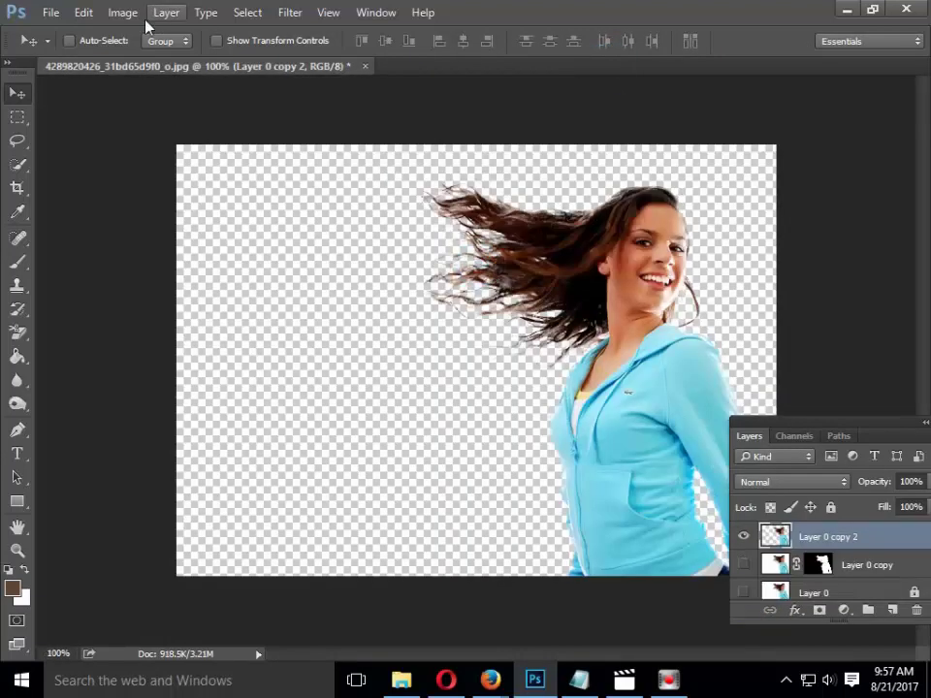
# - Create a new 7×5 inch document and unlock its Background into Layer 0
pyautogui.click(50, 11)
pyautogui.click(62, 32)
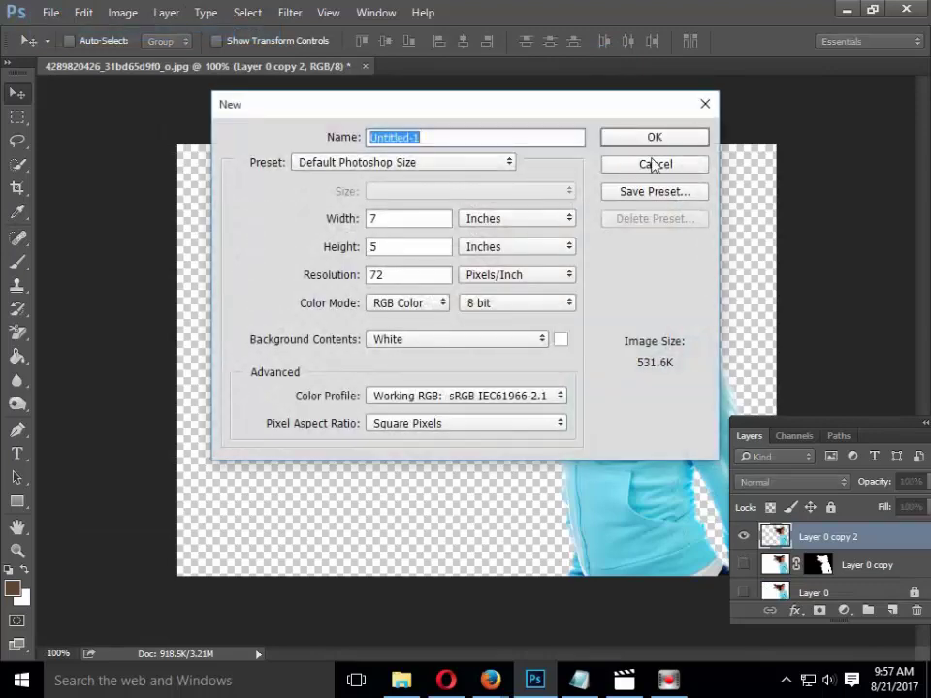
pyautogui.click(635, 137)
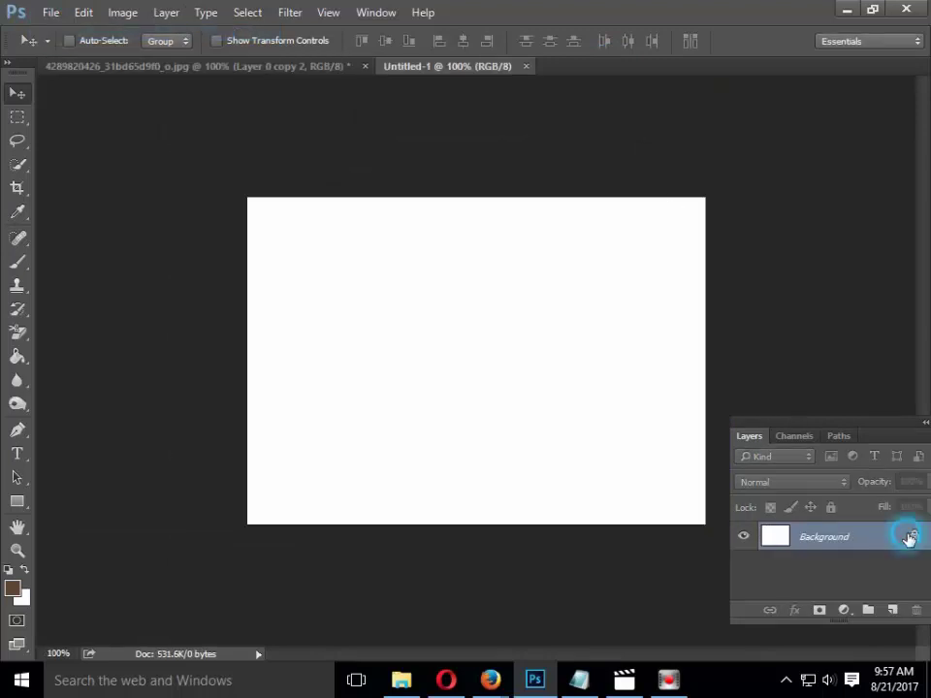
pyautogui.click(909, 539)
pyautogui.doubleClick(914, 537)
pyautogui.click(696, 129)
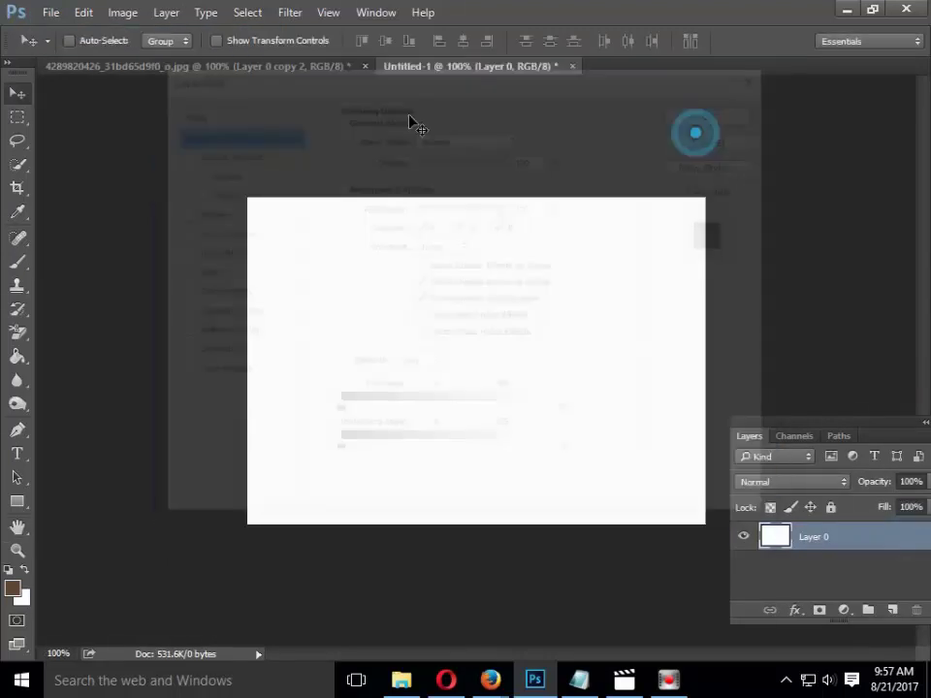
pyautogui.click(118, 68)
# - Drag the cut-out girl into Untitled-1, scale her to about 57%, and place her bottom centre
pyautogui.moveTo(624, 343)
pyautogui.mouseDown()
pyautogui.moveTo(437, 432)
pyautogui.moveTo(541, 398)
pyautogui.mouseUp()
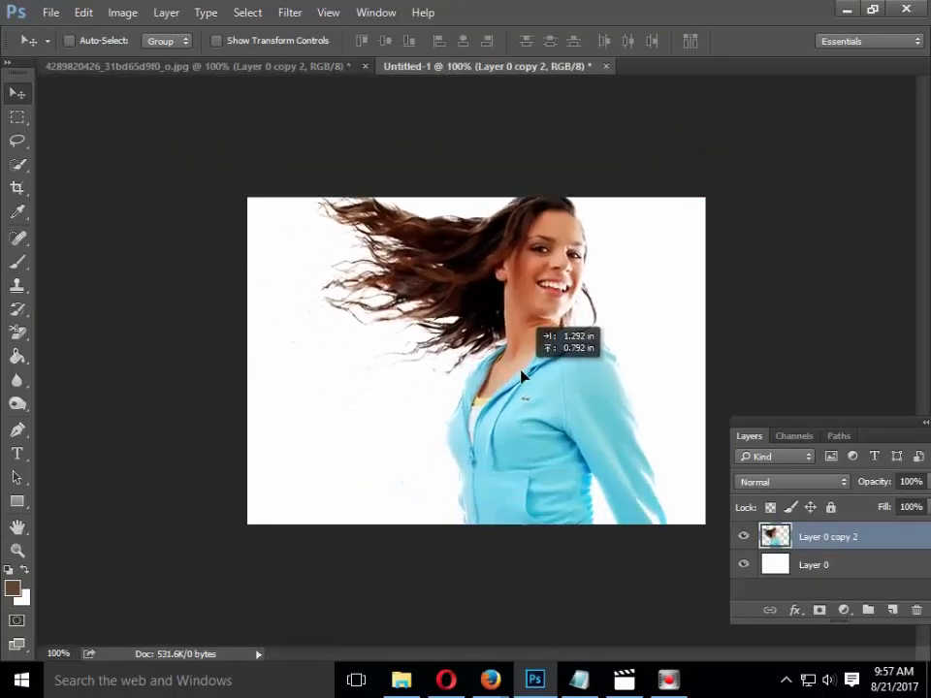
pyautogui.hotkey('ctrl', 't')
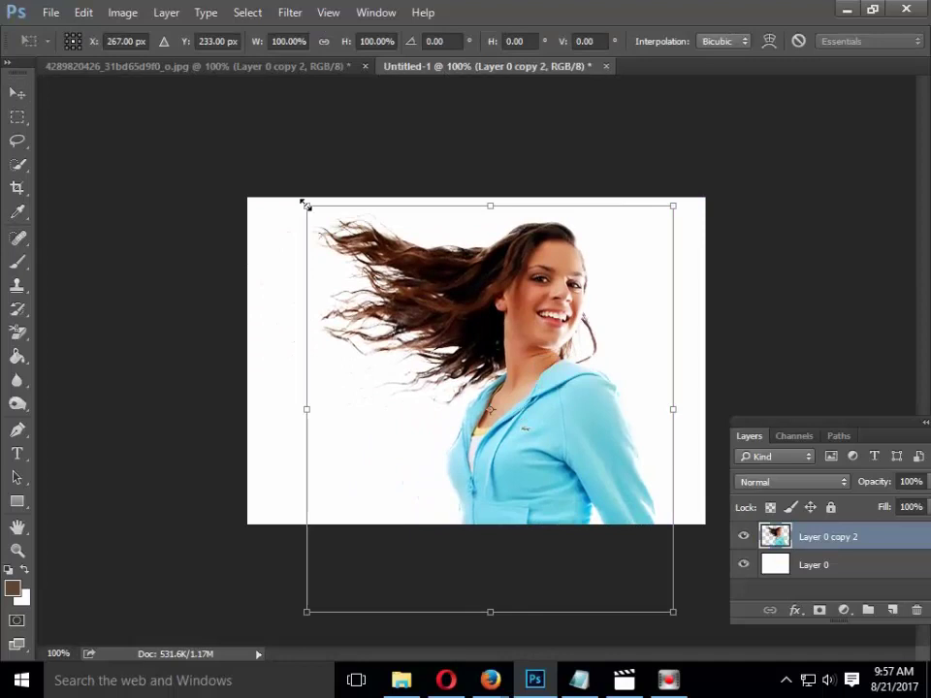
pyautogui.moveTo(305, 205); pyautogui.dragTo(369, 276)
pyautogui.moveTo(524, 467); pyautogui.dragTo(511, 449)
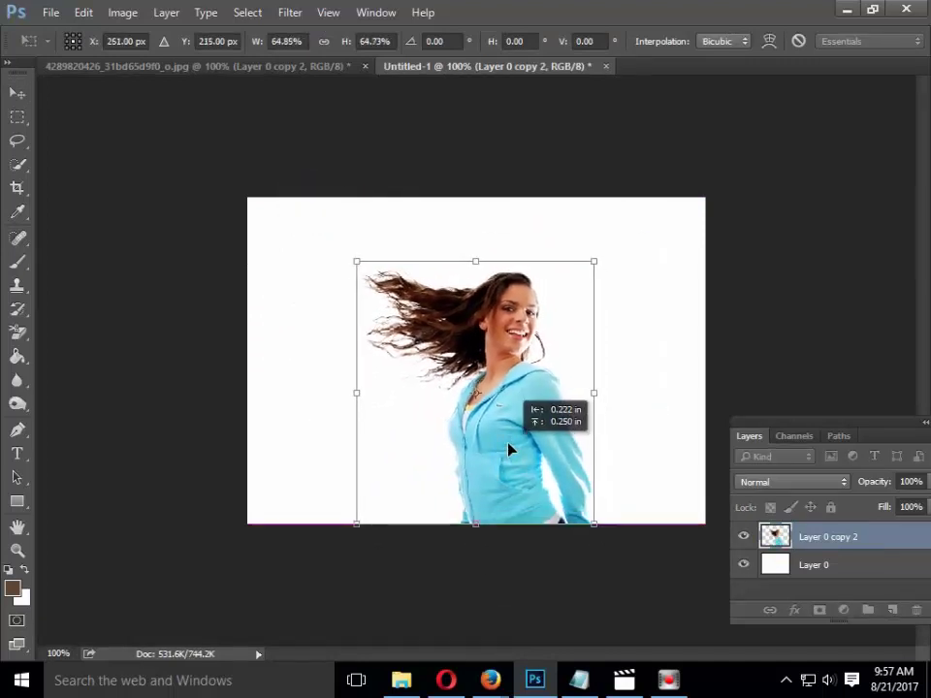
pyautogui.moveTo(358, 259); pyautogui.dragTo(369, 273)
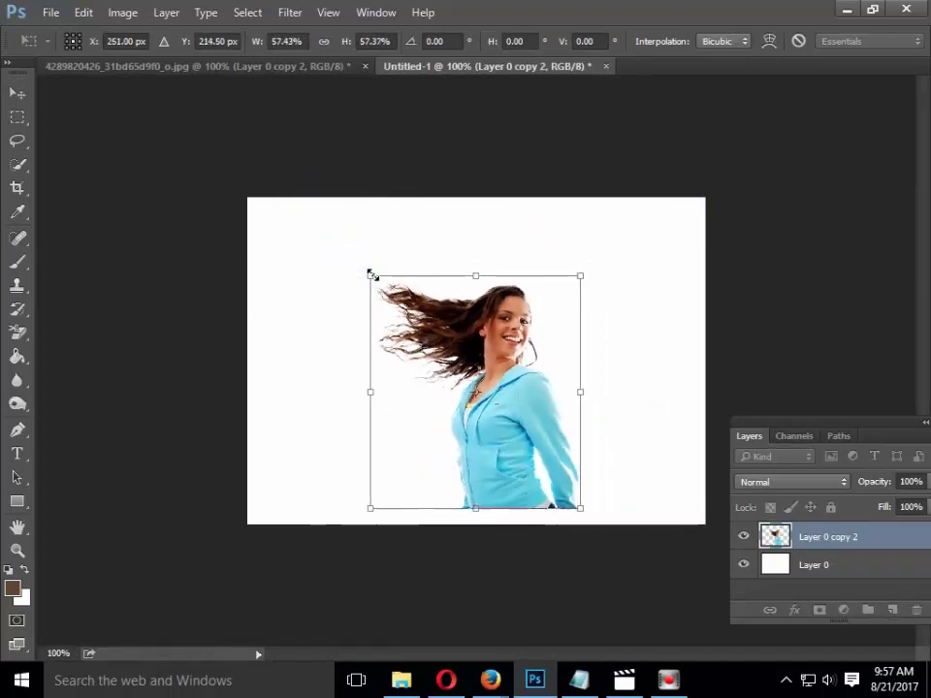
pyautogui.moveTo(477, 413); pyautogui.dragTo(477, 431)
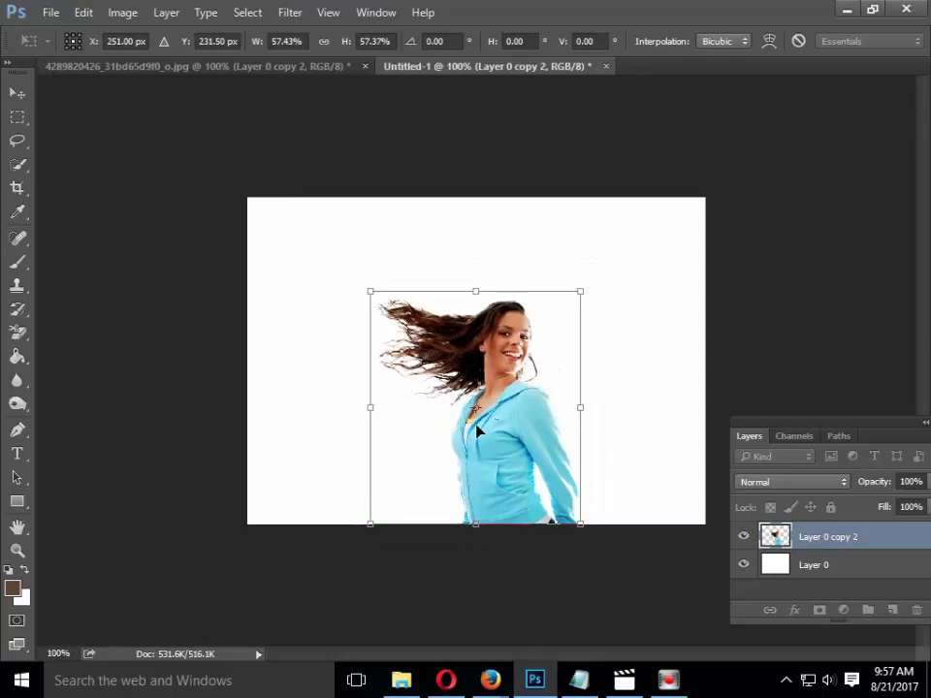
pyautogui.press('Return')
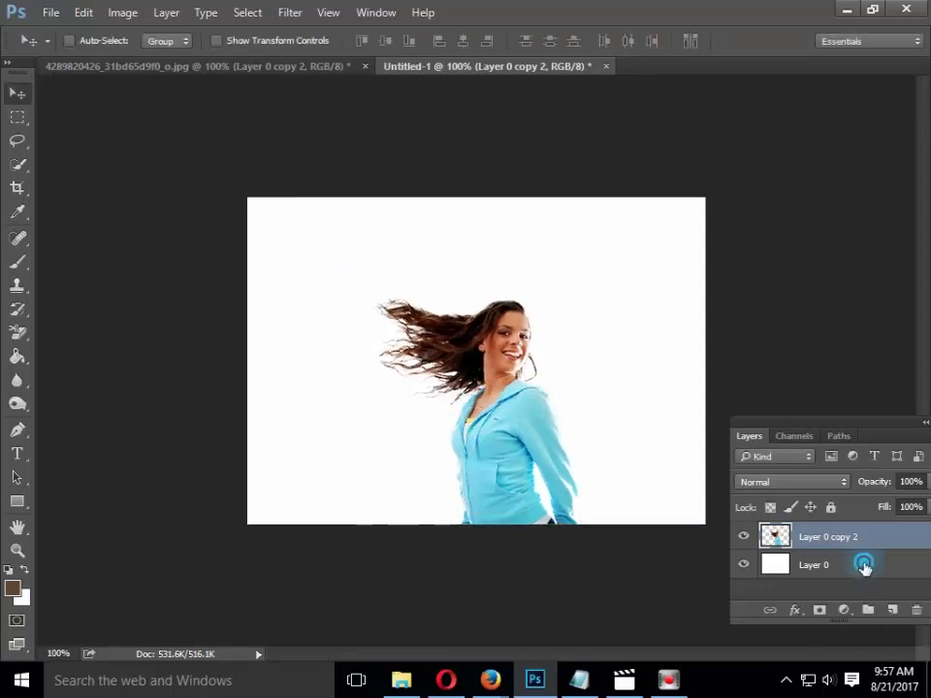
# - Add a Black, White gradient overlay to Layer 0
pyautogui.doubleClick(863, 566)
pyautogui.click(211, 315)
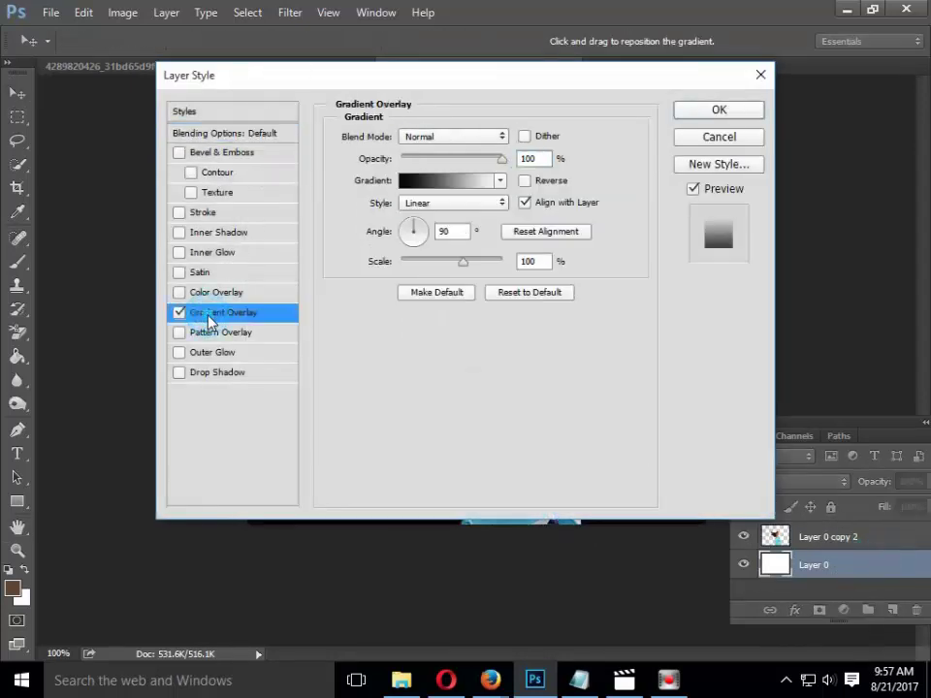
pyautogui.click(460, 187)
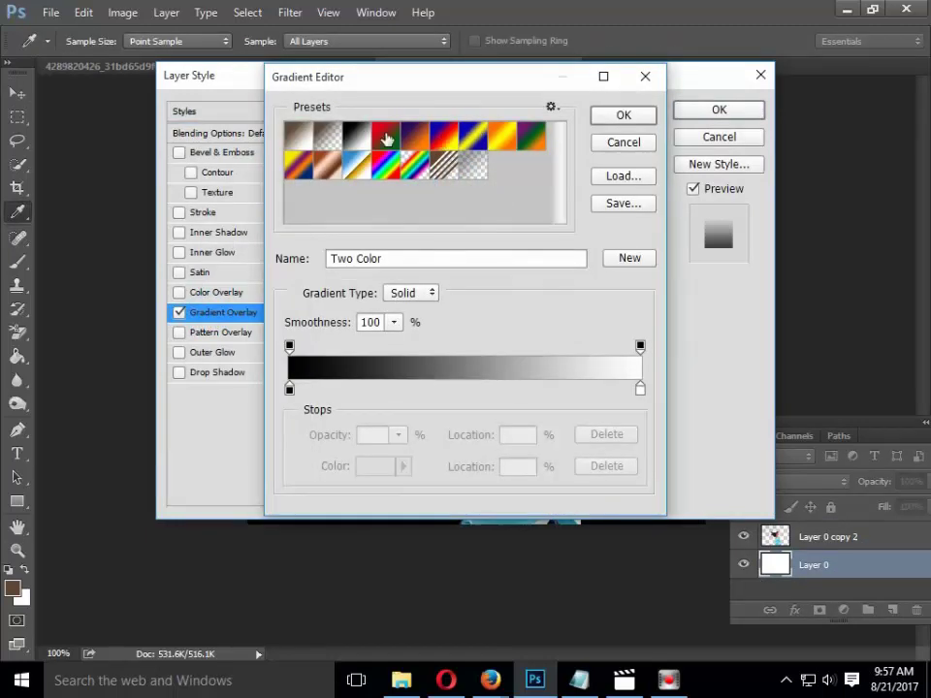
pyautogui.moveTo(399, 89)
pyautogui.mouseDown()
pyautogui.moveTo(663, 164)
pyautogui.moveTo(475, 159)
pyautogui.mouseUp()
pyautogui.click(459, 199)
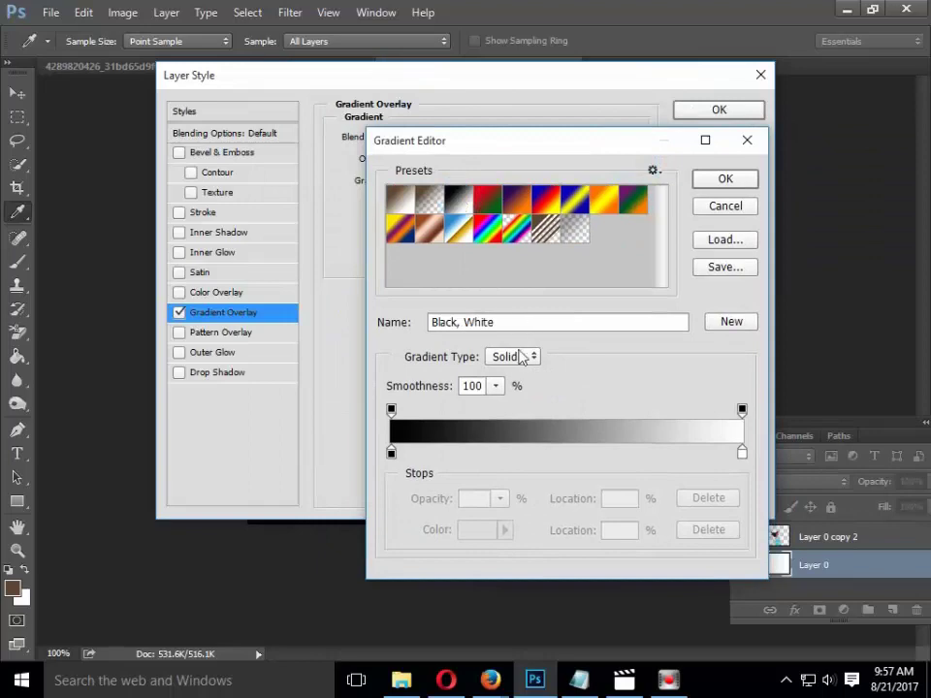
pyautogui.click(520, 358)
pyautogui.click(557, 365)
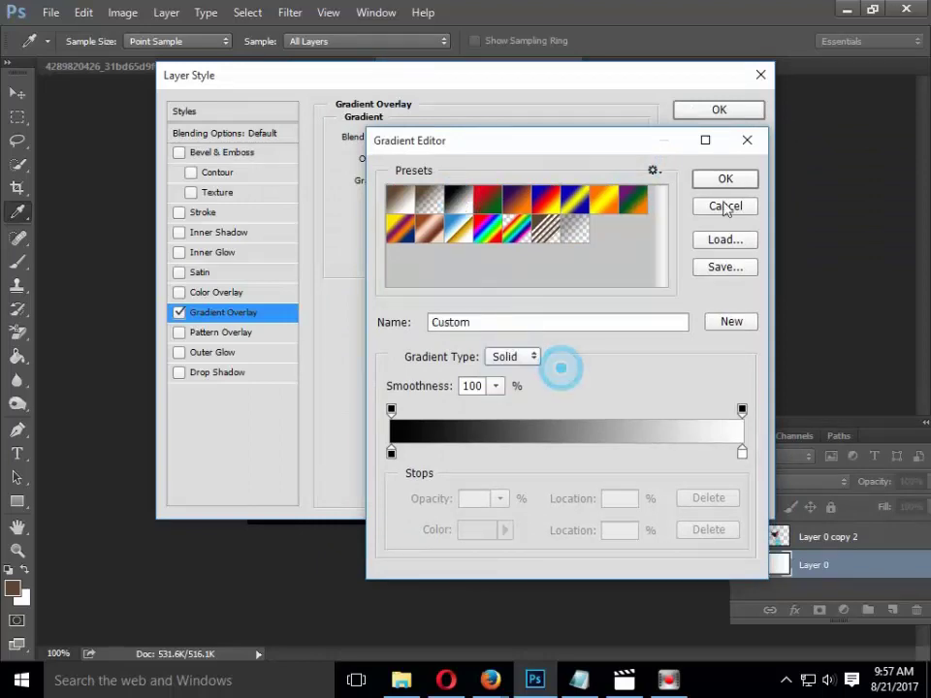
pyautogui.press('Return')
# - Set the gradient overlay style to Radial and check Reverse
pyautogui.moveTo(475, 82)
pyautogui.mouseDown()
pyautogui.moveTo(494, 316)
pyautogui.moveTo(798, 212)
pyautogui.moveTo(384, 101)
pyautogui.moveTo(891, 155)
pyautogui.moveTo(867, 133)
pyautogui.mouseUp()
pyautogui.click(868, 253)
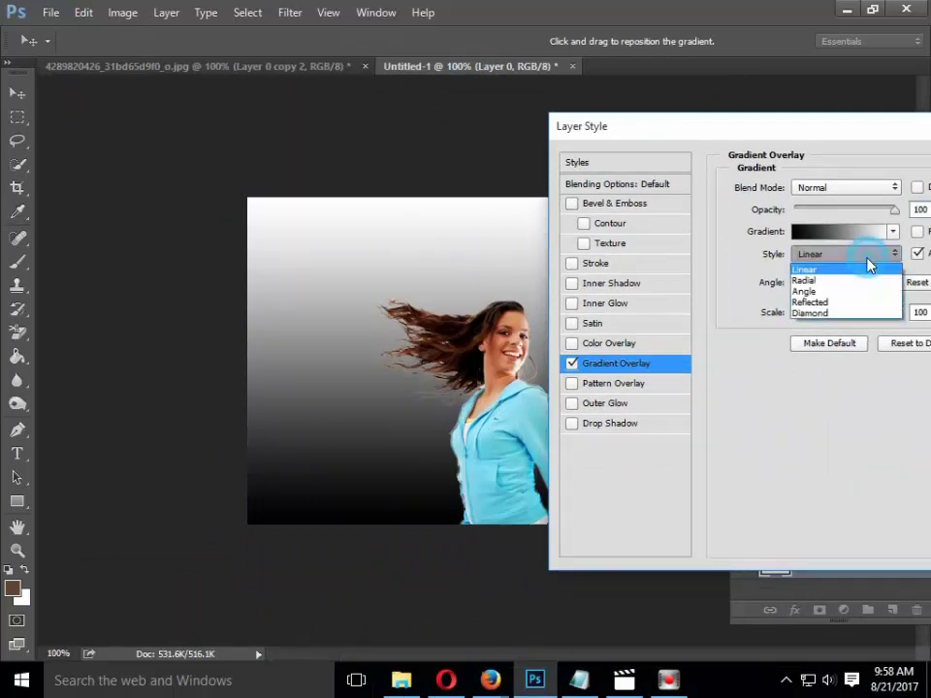
pyautogui.click(829, 292)
pyautogui.click(836, 253)
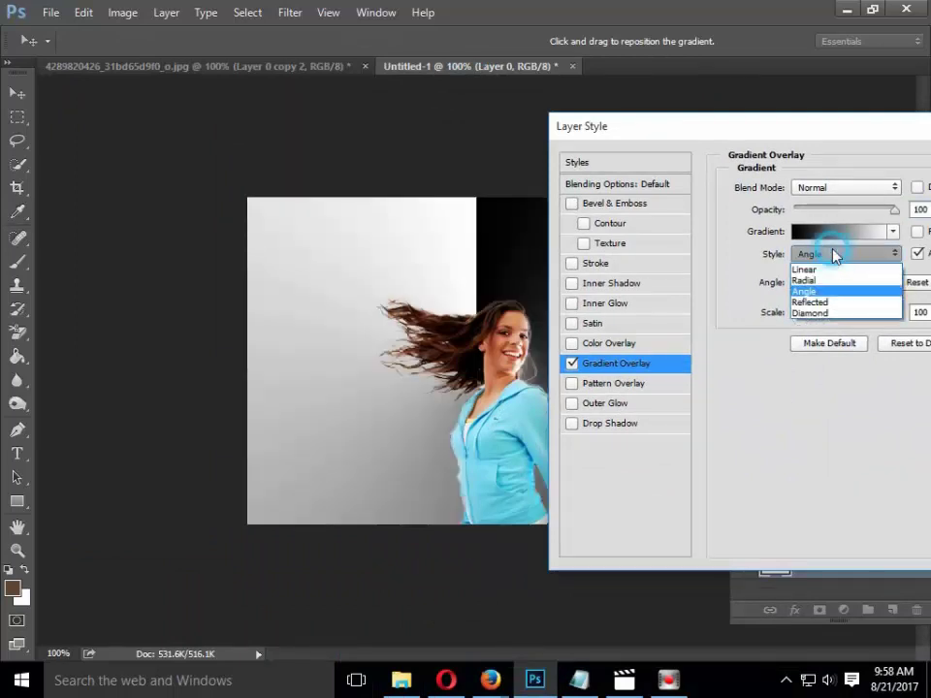
pyautogui.click(821, 277)
pyautogui.moveTo(863, 128)
pyautogui.mouseDown()
pyautogui.moveTo(705, 137)
pyautogui.moveTo(658, 363)
pyautogui.moveTo(822, 175)
pyautogui.moveTo(818, 129)
pyautogui.mouseUp()
pyautogui.click(761, 241)
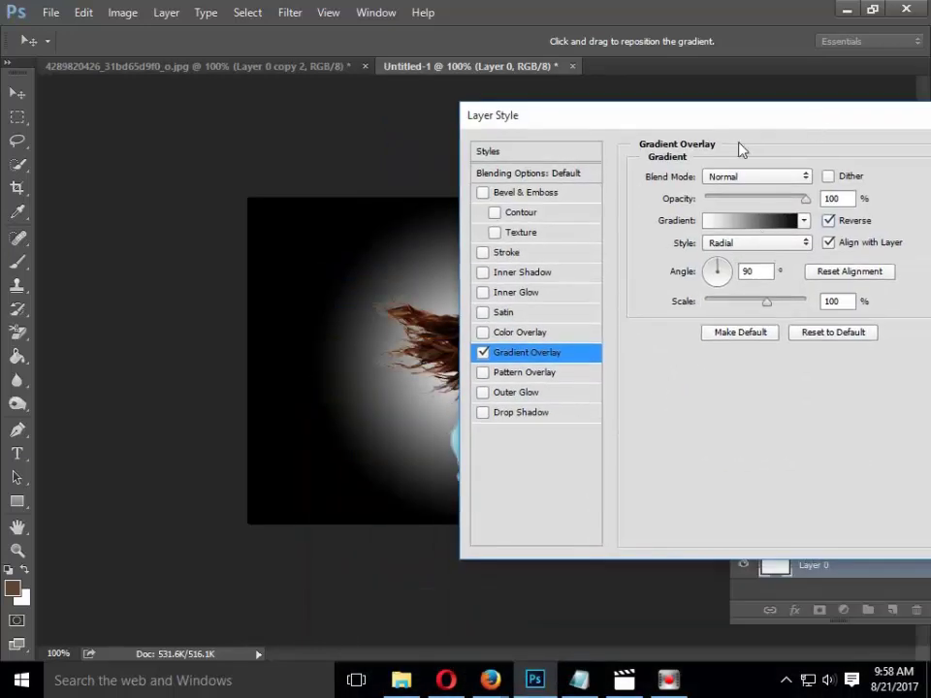
pyautogui.click(756, 221)
# - Change the gradient's dark stop to magenta #f40ac0 and apply the pink overlay
pyautogui.doubleClick(391, 453)
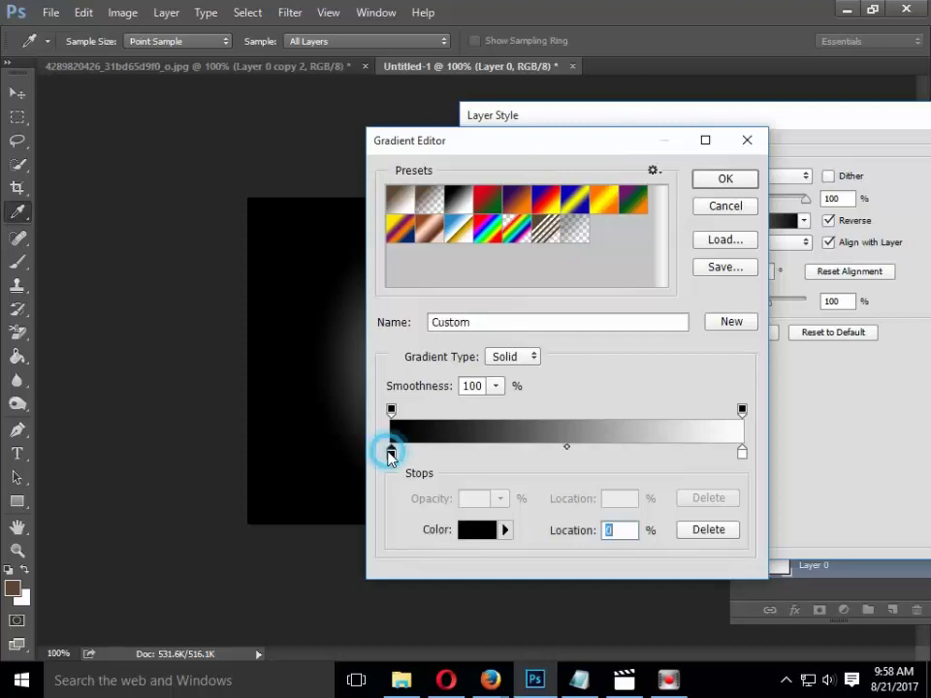
pyautogui.moveTo(297, 326)
pyautogui.mouseDown()
pyautogui.moveTo(406, 311)
pyautogui.moveTo(624, 212)
pyautogui.mouseUp()
pyautogui.click(725, 281)
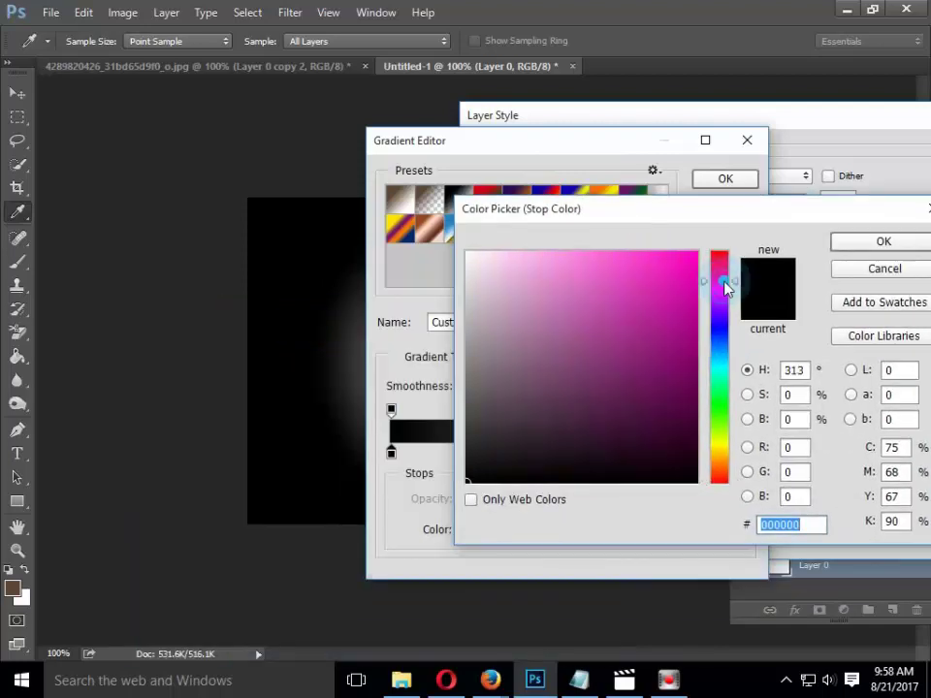
pyautogui.click(689, 262)
pyautogui.moveTo(779, 225); pyautogui.dragTo(445, 283)
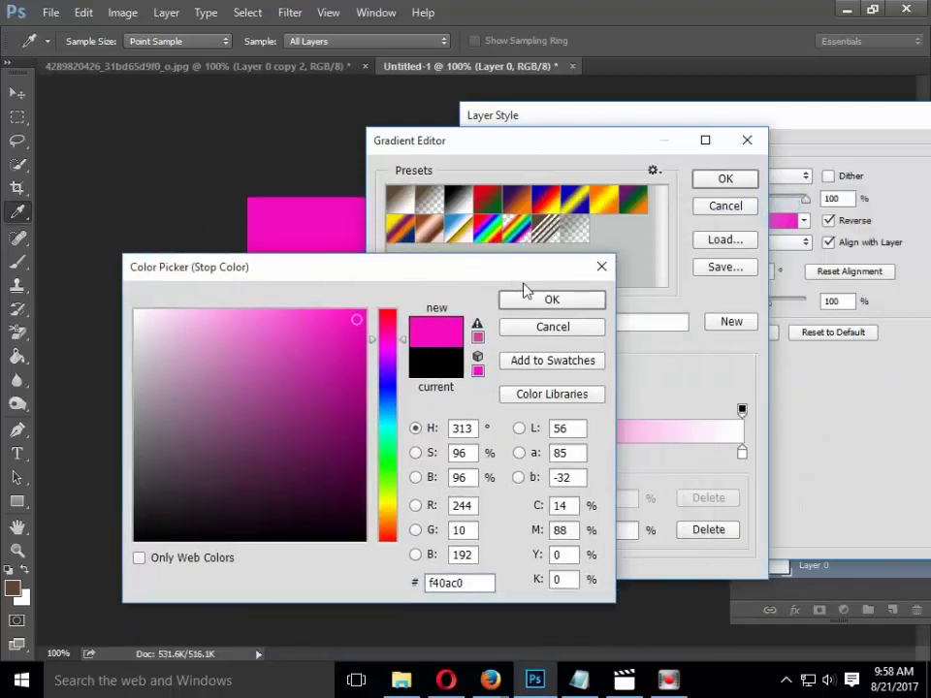
pyautogui.click(525, 293)
pyautogui.click(739, 181)
pyautogui.moveTo(762, 123); pyautogui.dragTo(380, 233)
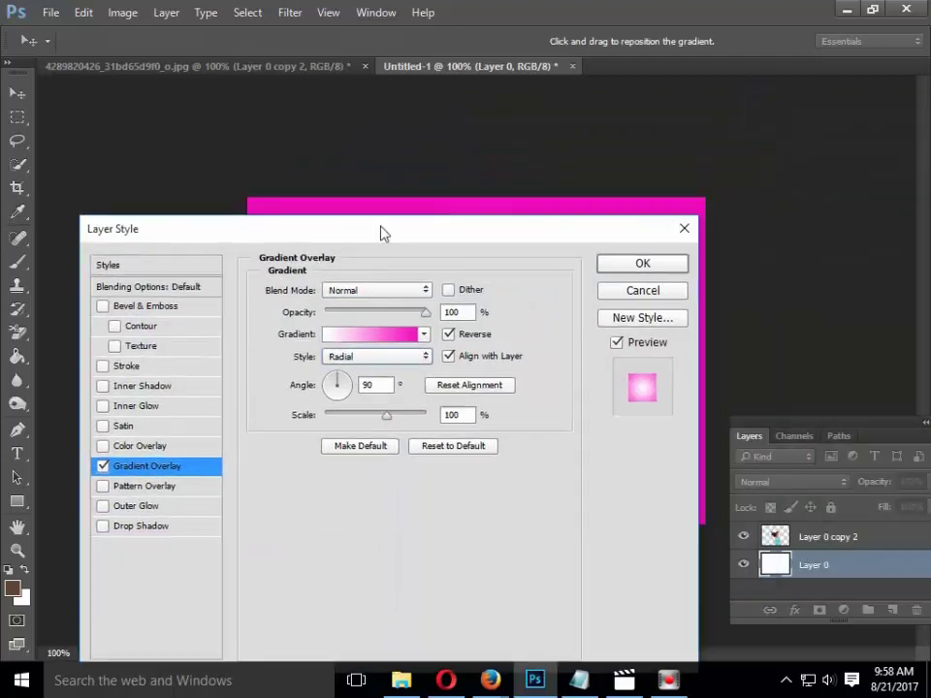
pyautogui.click(640, 263)
pyautogui.moveTo(496, 424)
pyautogui.mouseDown()
pyautogui.moveTo(516, 430)
pyautogui.moveTo(490, 417)
pyautogui.moveTo(541, 469)
pyautogui.moveTo(535, 461)
pyautogui.mouseUp()
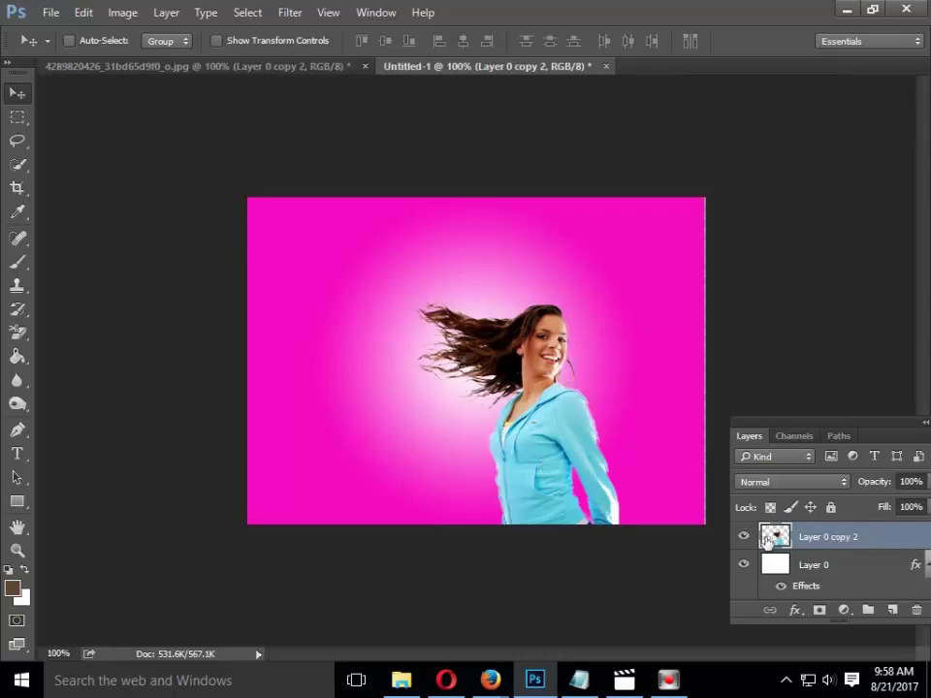
# - Set the gradient overlay scale to 150%
pyautogui.doubleClick(915, 563)
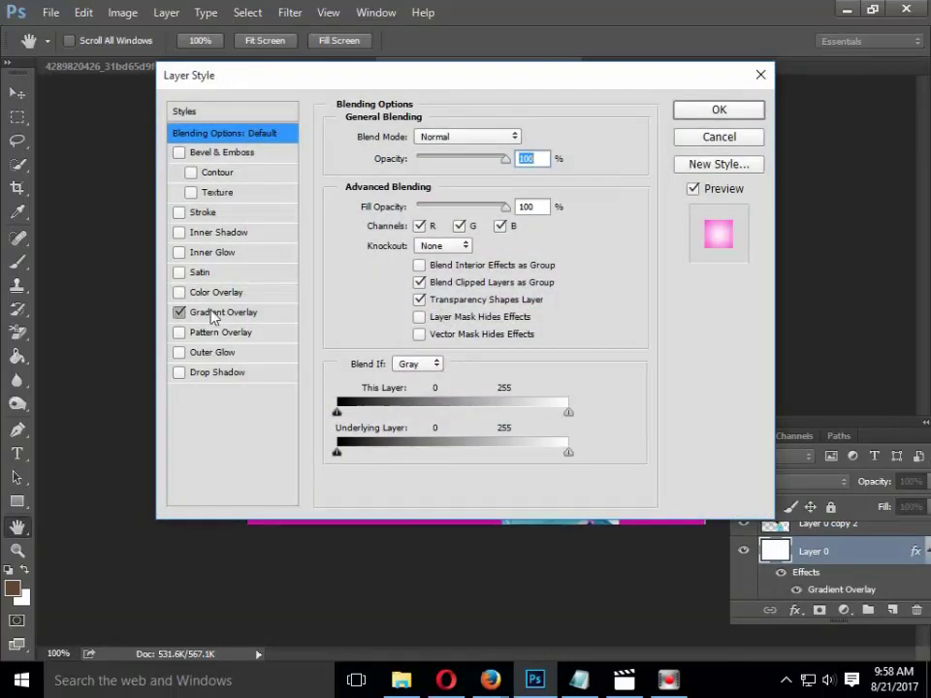
pyautogui.click(212, 312)
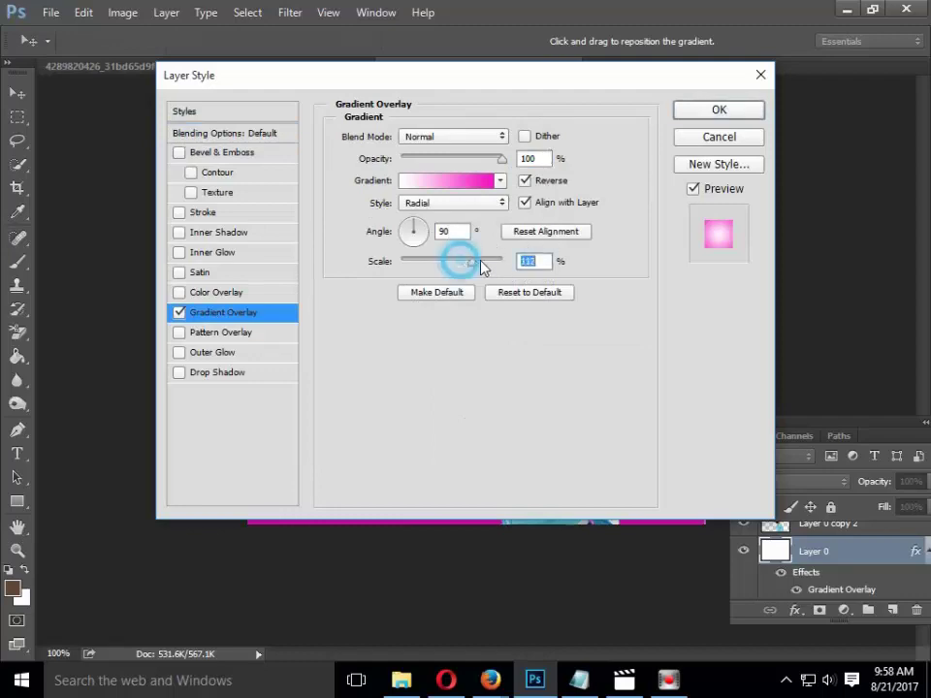
pyautogui.moveTo(482, 268); pyautogui.dragTo(509, 262)
pyautogui.moveTo(453, 75)
pyautogui.mouseDown()
pyautogui.moveTo(468, 463)
pyautogui.moveTo(403, 382)
pyautogui.mouseUp()
pyautogui.click(665, 419)
pyautogui.moveTo(848, 429); pyautogui.dragTo(793, 249)
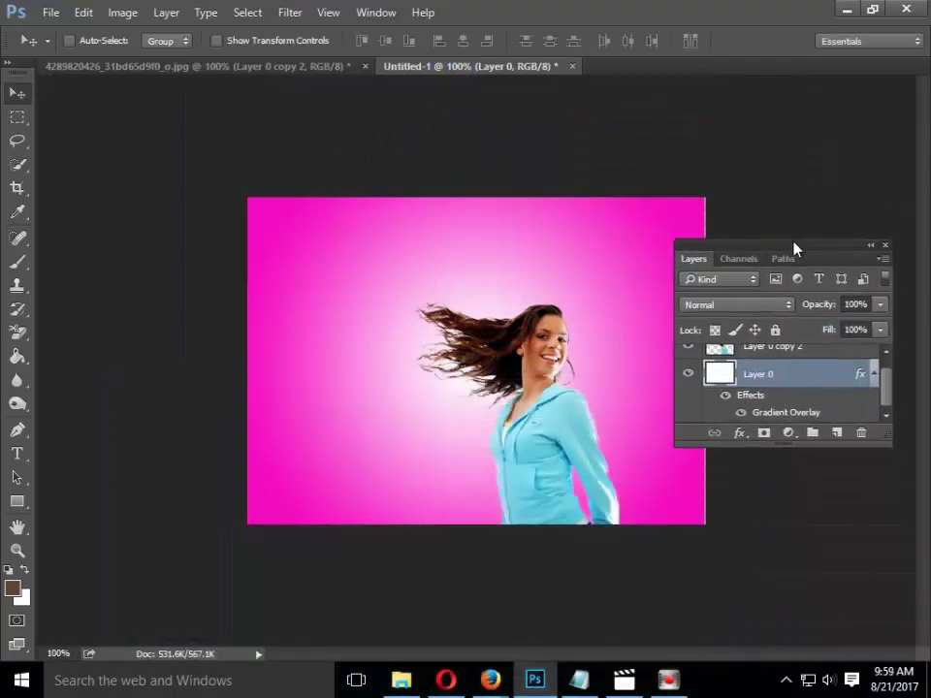
# - Uncheck Reverse so magenta glows behind the girl, fading to white edges
pyautogui.doubleClick(860, 375)
pyautogui.click(223, 314)
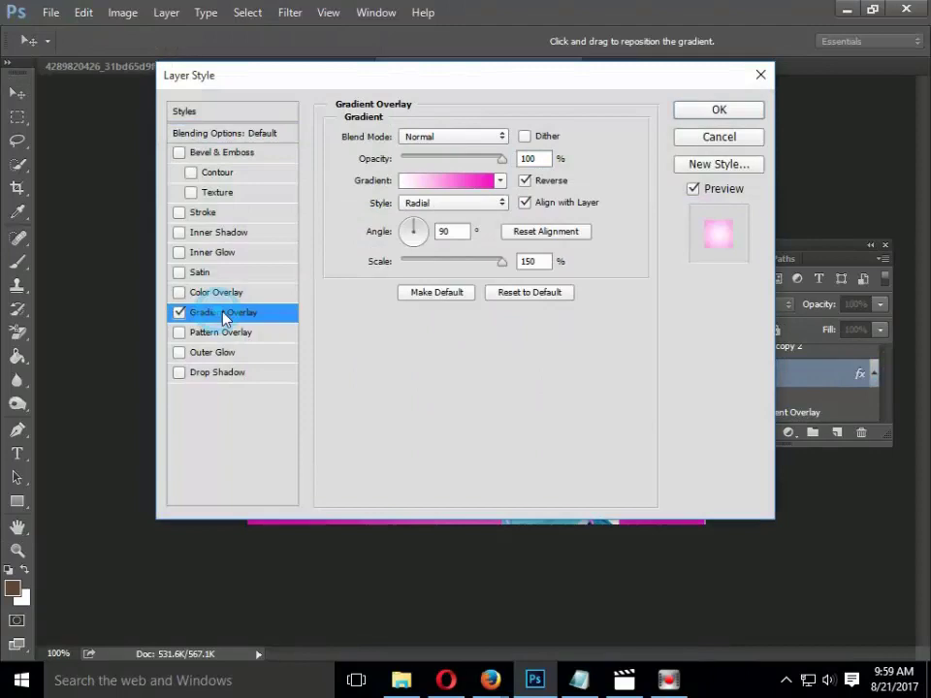
pyautogui.click(525, 181)
pyautogui.moveTo(501, 77)
pyautogui.mouseDown()
pyautogui.moveTo(440, 375)
pyautogui.moveTo(407, 333)
pyautogui.mouseUp()
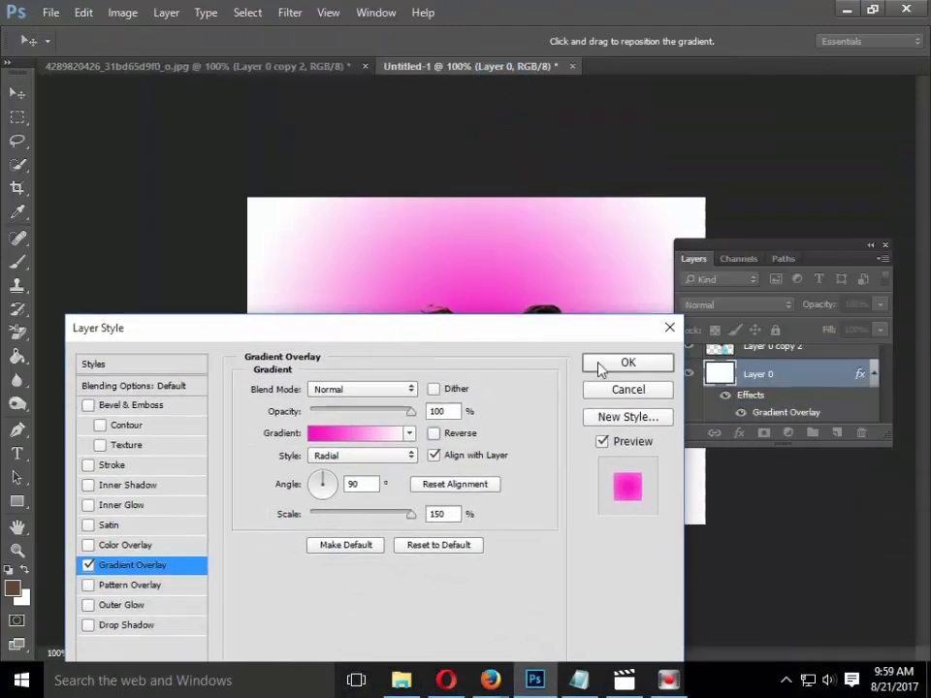
pyautogui.click(604, 366)
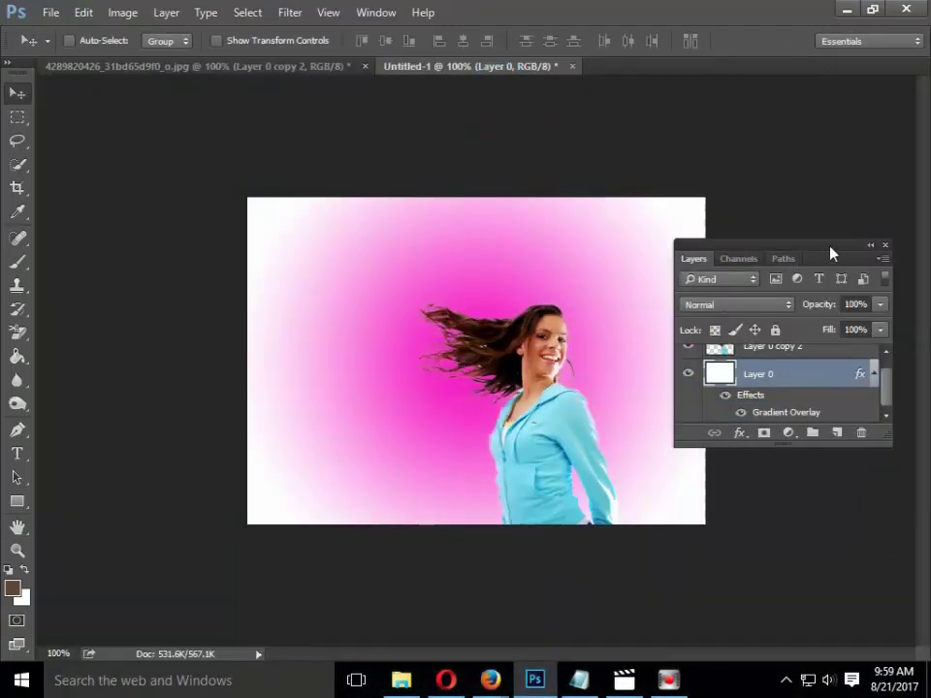
pyautogui.click(869, 246)
# - Start Save As and replace the Untitled-1 file name with a new name beginning 'mod'
pyautogui.click(756, 244)
pyautogui.click(41, 11)
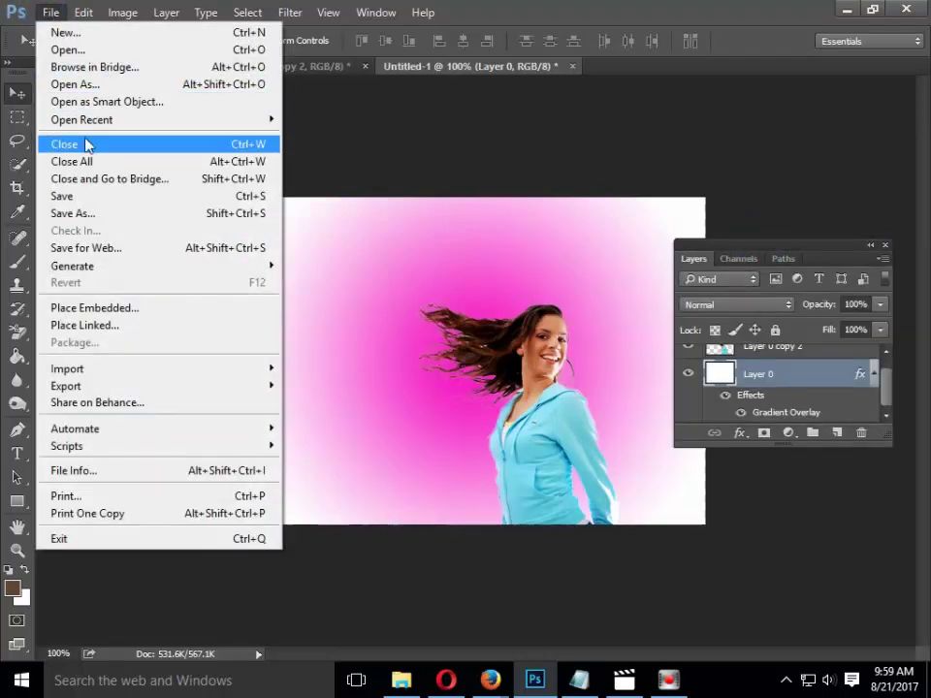
pyautogui.click(86, 213)
pyautogui.click(216, 464)
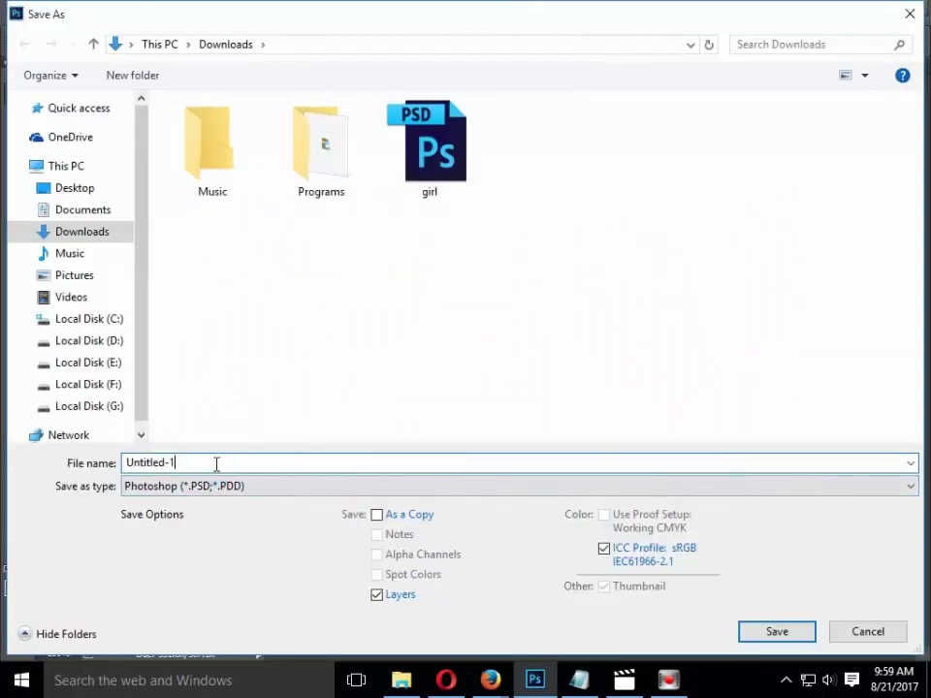
pyautogui.press('BackSpace')
pyautogui.press('BackSpace')
pyautogui.press('BackSpace')
pyautogui.press('BackSpace')
pyautogui.write('mo')
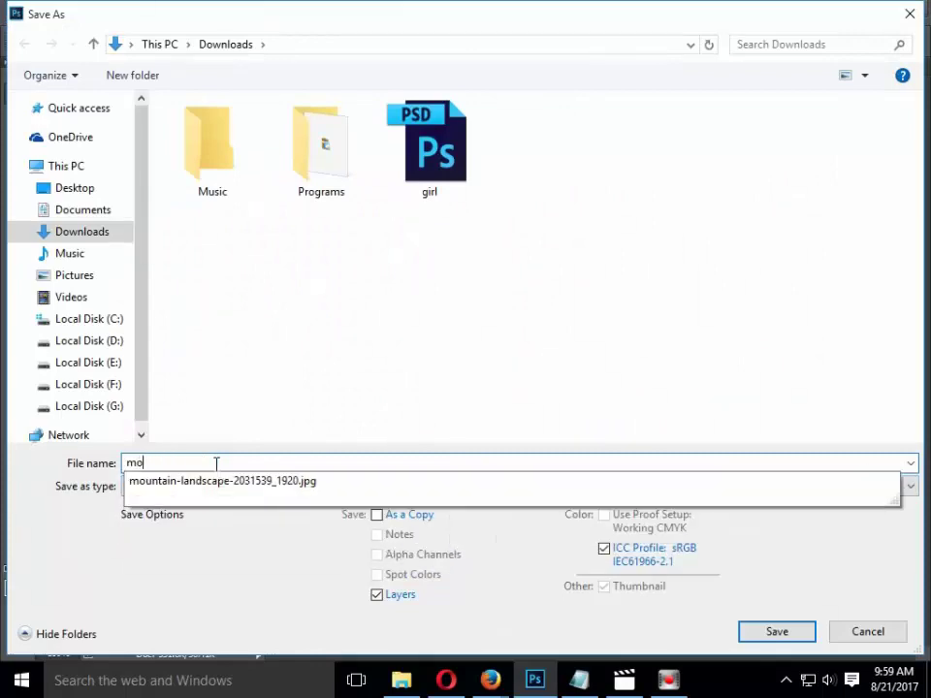
pyautogui.write('d')
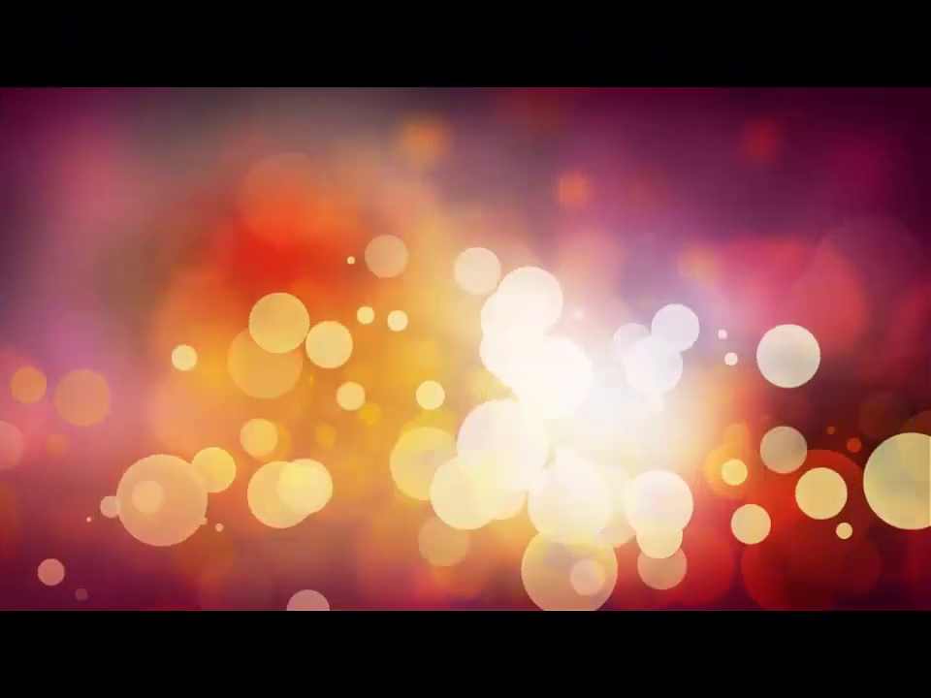